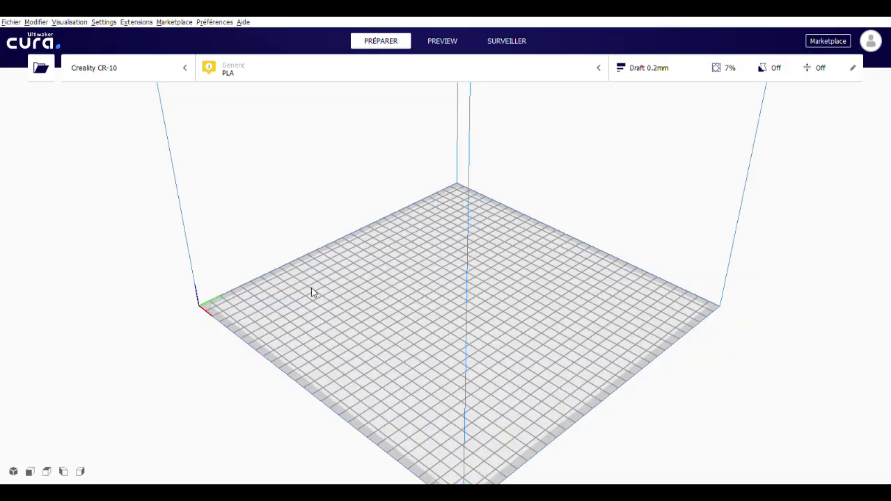
{"action": "right_click_drag", "start_coordinate": [236, 312], "coordinate": [429, 308]}
{"action": "scroll", "coordinate": [441, 330], "scroll_direction": "up", "scroll_amount": 4}
{"action": "right_click_drag", "start_coordinate": [441, 328], "coordinate": [350, 341]}
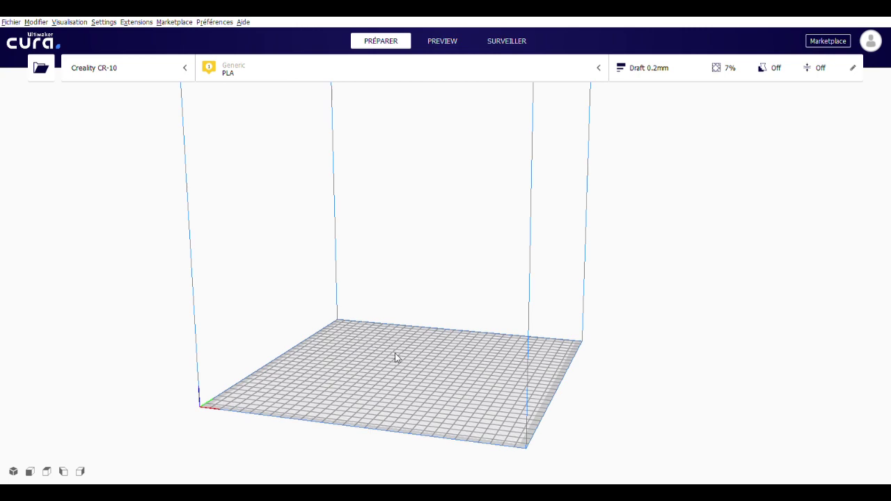
{"action": "right_click_drag", "start_coordinate": [377, 346], "coordinate": [463, 360]}
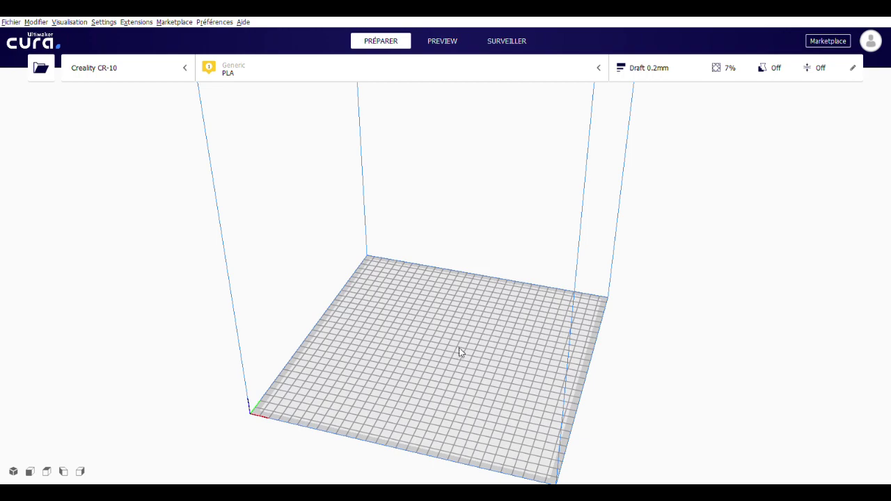
{"action": "right_click_drag", "start_coordinate": [533, 332], "coordinate": [349, 274]}
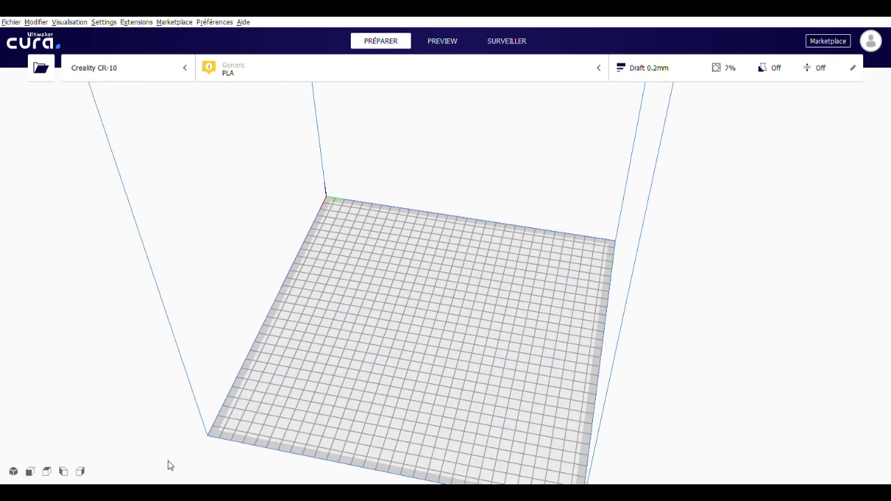
{"action": "left_click", "coordinate": [47, 473]}
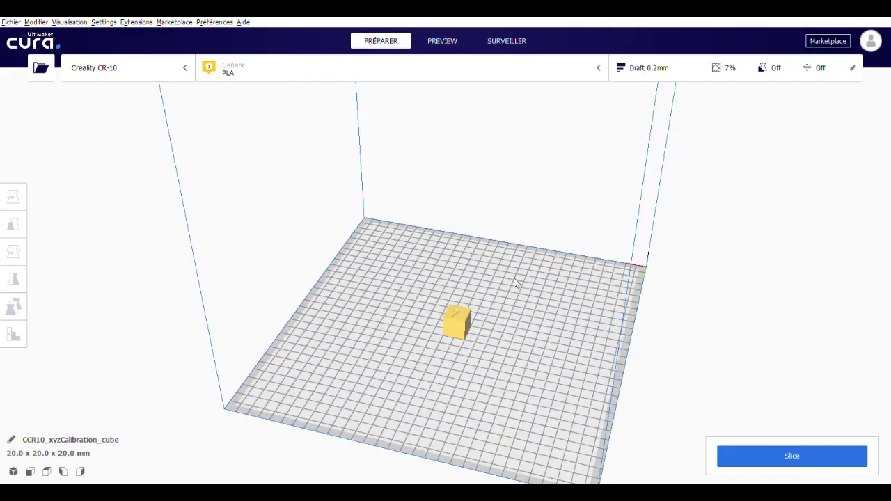
Step: Move the calibration cube to about -0.5 mm in X and scale it uniformly to about 38.6 mm
{"action": "left_click", "coordinate": [456, 327]}
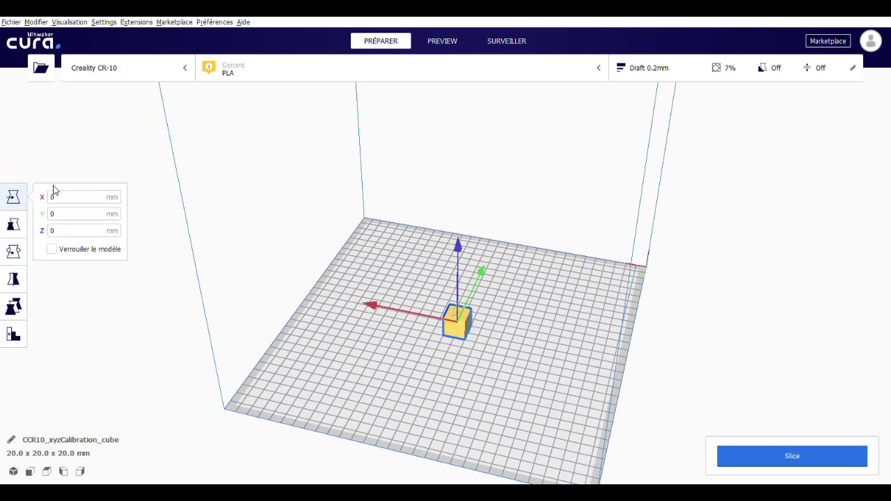
{"action": "mouse_move", "coordinate": [489, 299]}
{"action": "right_mouse_down"}
{"action": "mouse_move", "coordinate": [393, 311]}
{"action": "mouse_move", "coordinate": [488, 295]}
{"action": "right_mouse_up"}
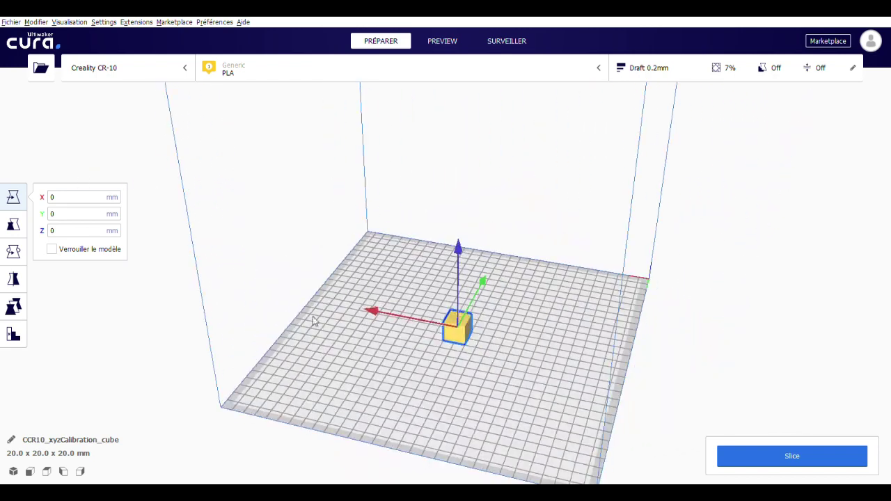
{"action": "left_click_drag", "start_coordinate": [387, 315], "coordinate": [396, 282]}
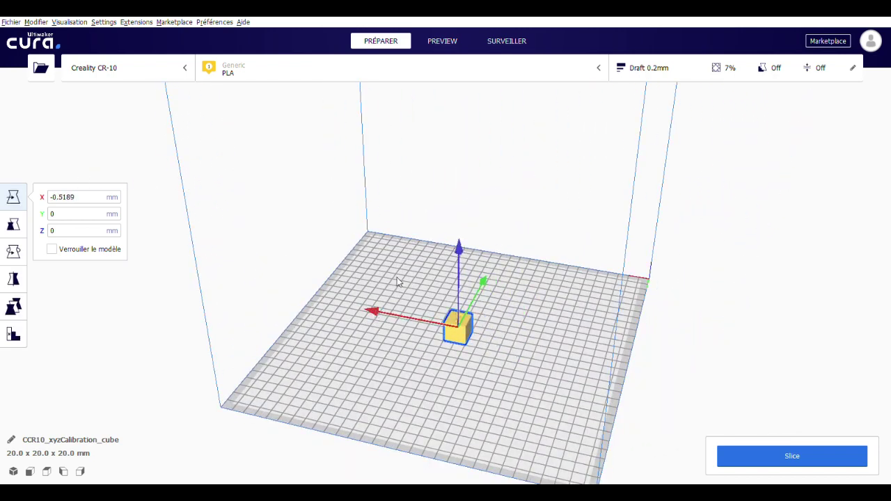
{"action": "left_click", "coordinate": [12, 224]}
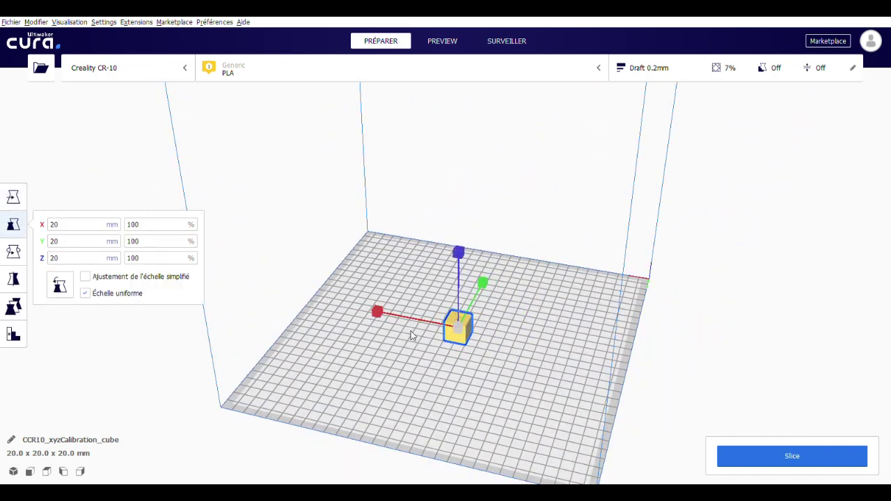
{"action": "mouse_move", "coordinate": [380, 317]}
{"action": "left_mouse_down"}
{"action": "mouse_move", "coordinate": [353, 304]}
{"action": "mouse_move", "coordinate": [378, 313]}
{"action": "left_mouse_up"}
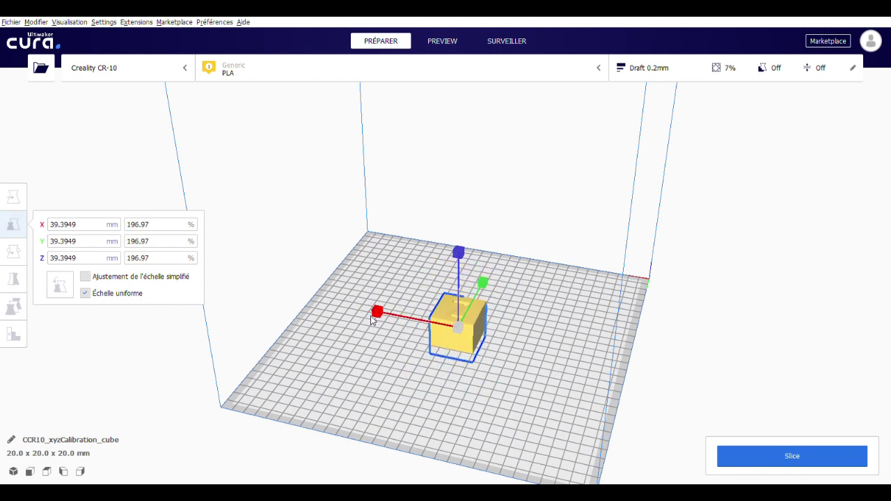
Step: Look at the rotation, mirror and support blocker tools for the cube, and deselect it
{"action": "left_click", "coordinate": [13, 252]}
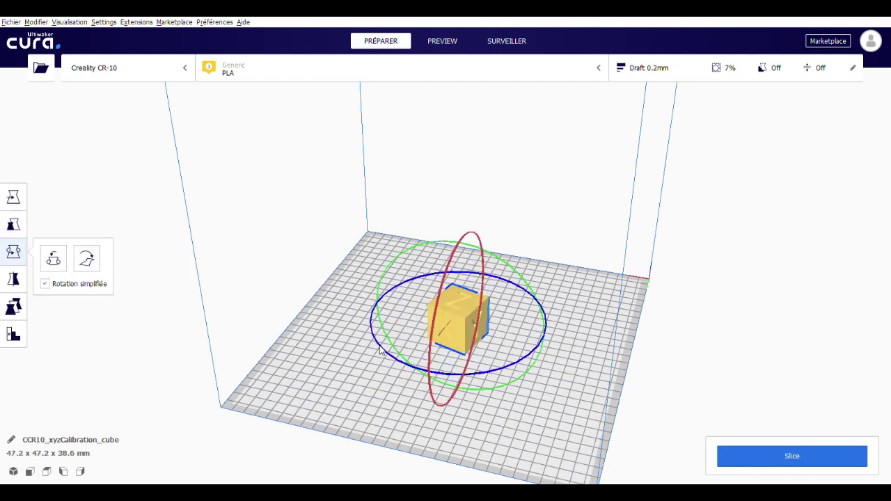
{"action": "left_click", "coordinate": [12, 277]}
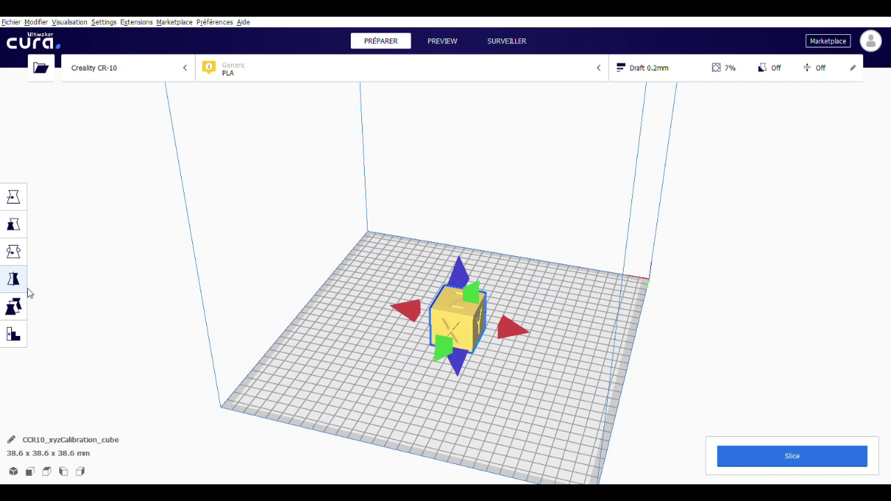
{"action": "left_click", "coordinate": [14, 335]}
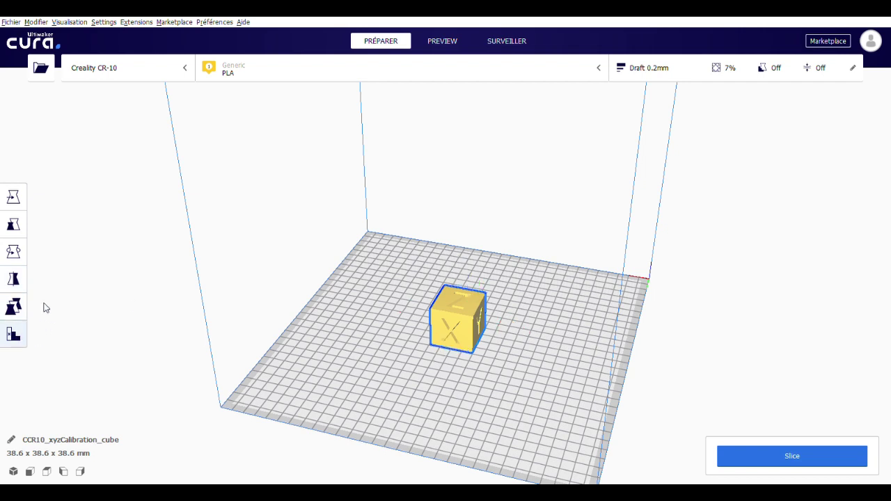
{"action": "left_click", "coordinate": [433, 239]}
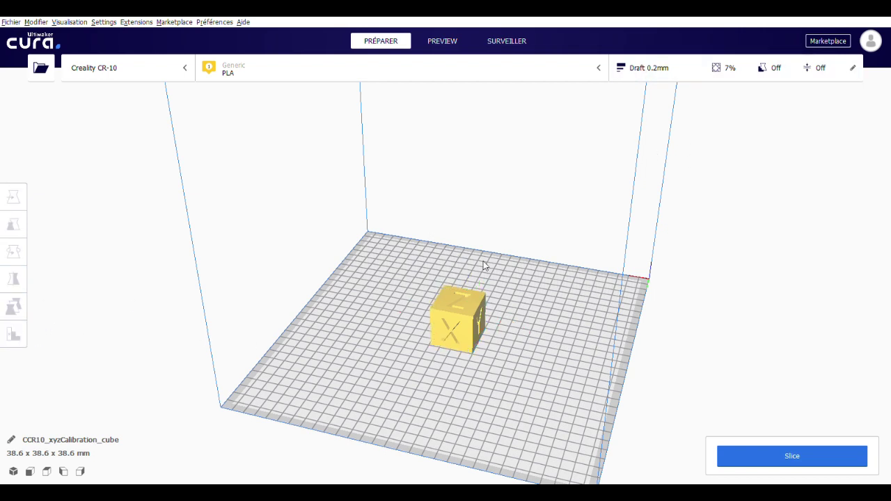
Step: Show the custom print settings and review the Draft profile's parameters from speed and supports back to quality
{"action": "left_click", "coordinate": [658, 67]}
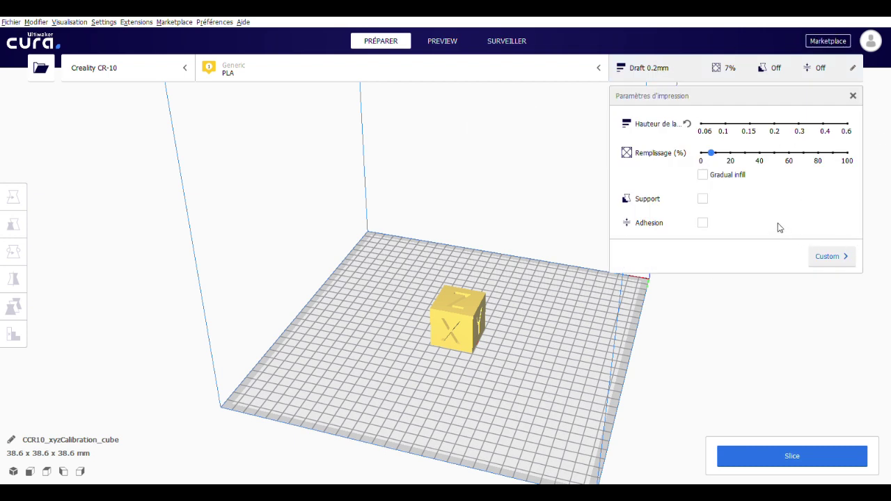
{"action": "left_click", "coordinate": [832, 258]}
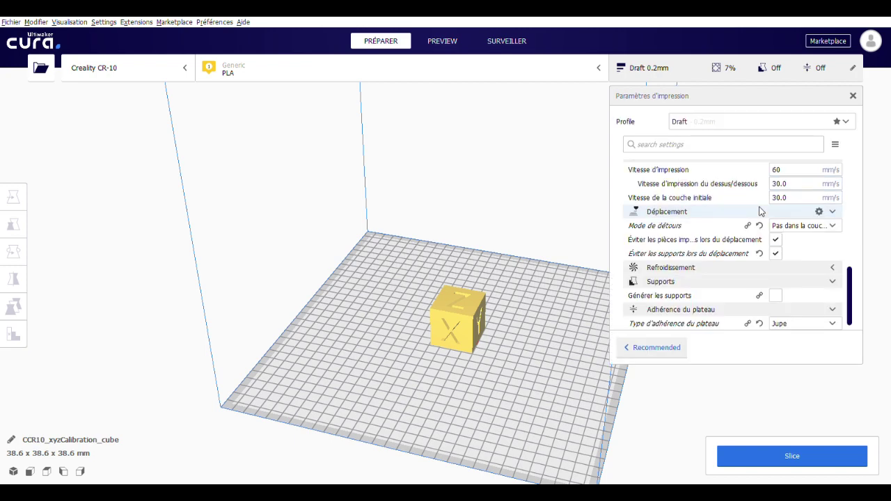
{"action": "scroll", "coordinate": [739, 203], "scroll_direction": "up", "scroll_amount": 10}
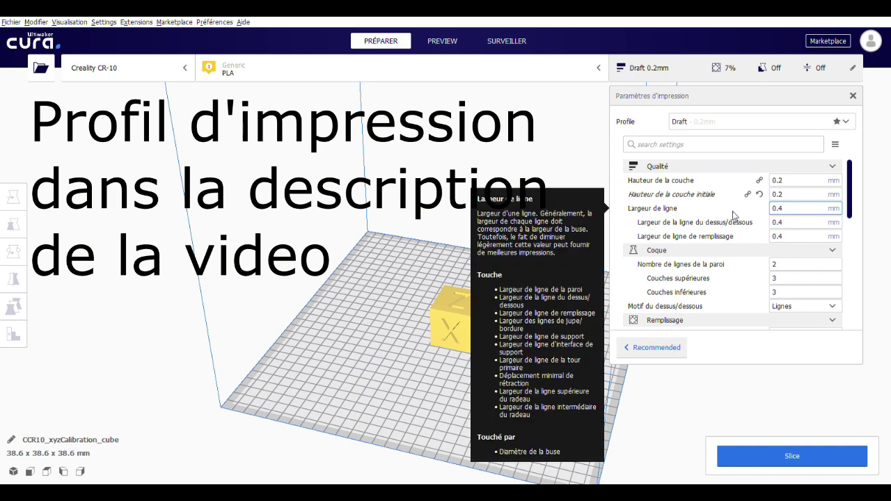
{"action": "scroll", "coordinate": [800, 199], "scroll_direction": "down", "scroll_amount": 1}
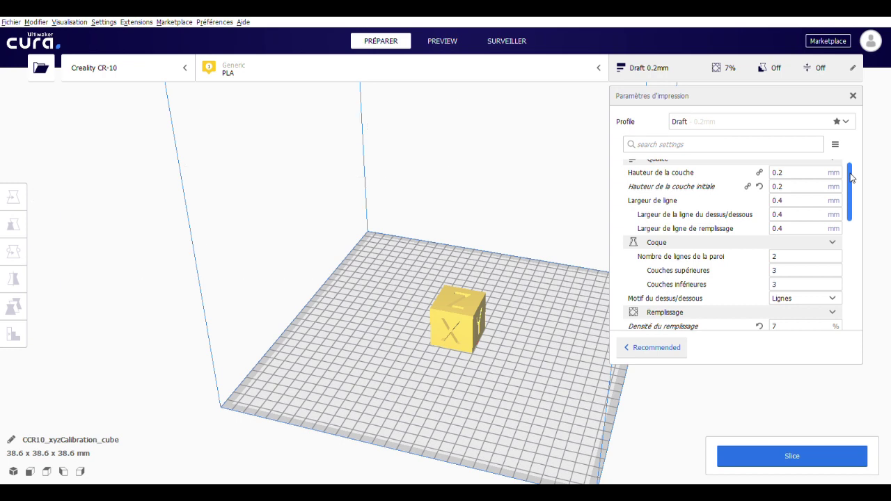
{"action": "left_click_drag", "start_coordinate": [850, 179], "coordinate": [849, 143]}
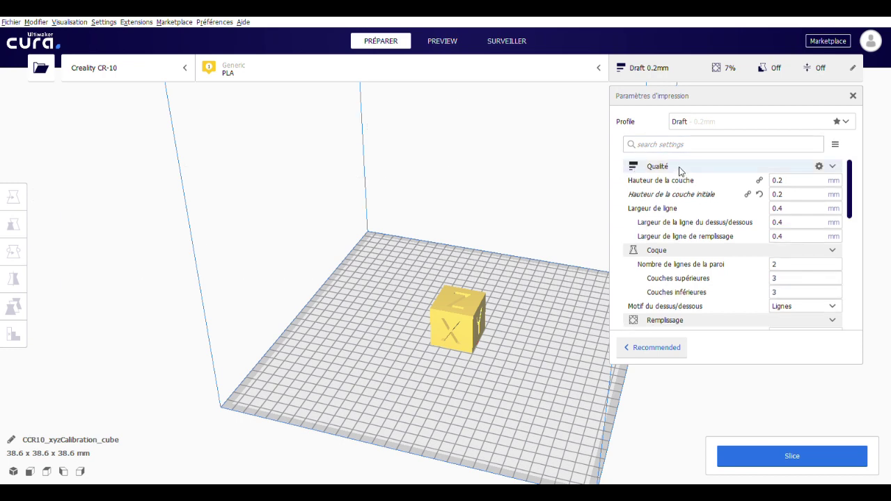
Step: Switch to the layer preview and examine the cube's inner layers down to about layer 18
{"action": "left_click", "coordinate": [433, 42]}
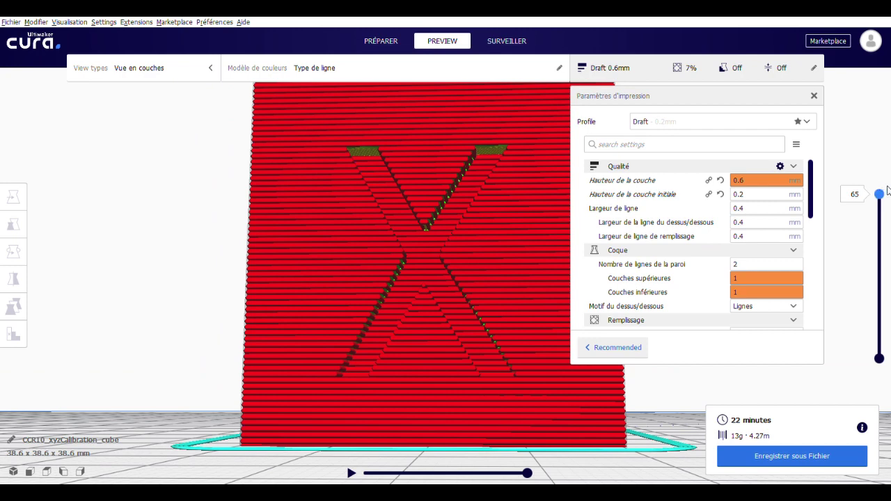
{"action": "left_click_drag", "start_coordinate": [878, 194], "coordinate": [878, 318]}
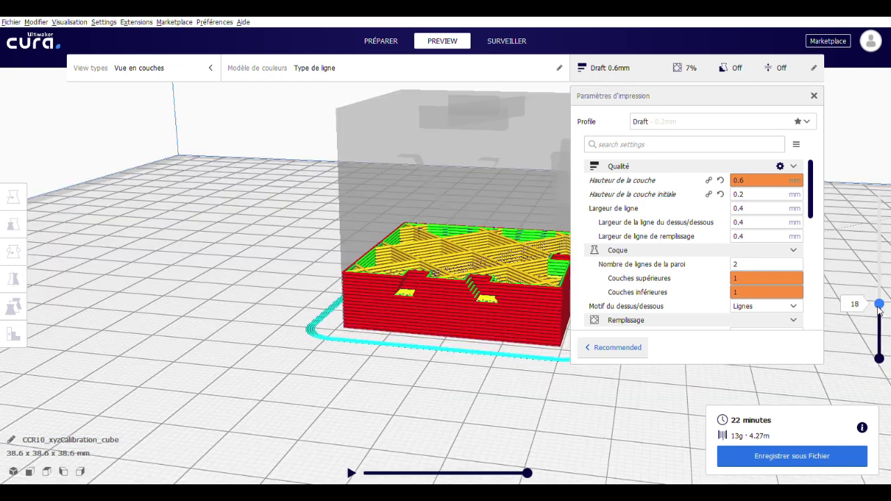
{"action": "left_click_drag", "start_coordinate": [878, 312], "coordinate": [878, 279]}
{"action": "left_click_drag", "start_coordinate": [878, 279], "coordinate": [878, 263]}
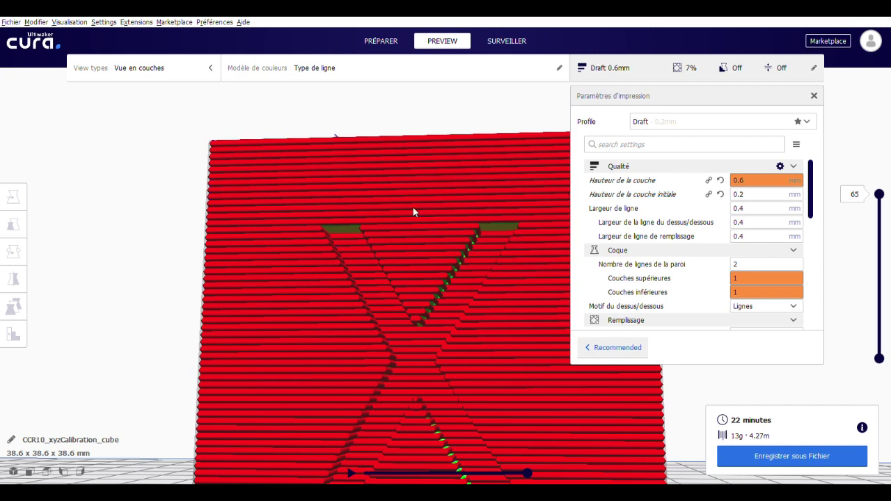
Step: Set the layer height to 0.2 mm
{"action": "left_click", "coordinate": [763, 184]}
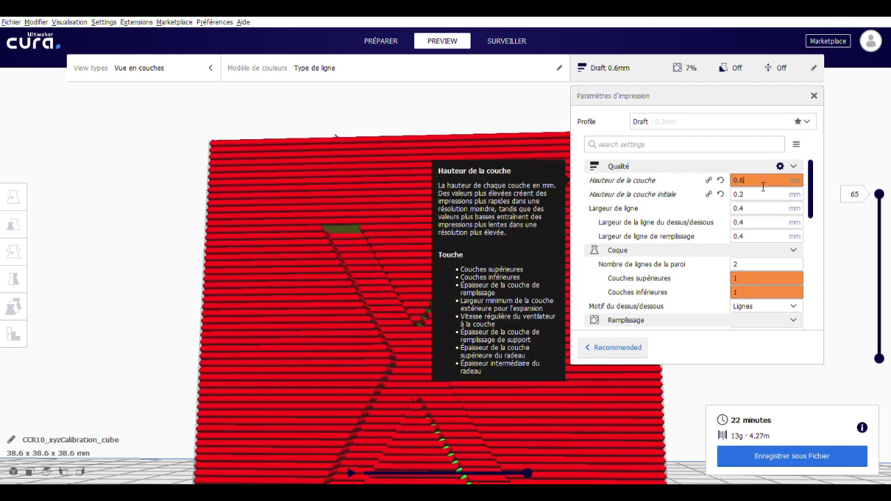
{"action": "key", "text": "BackSpace"}
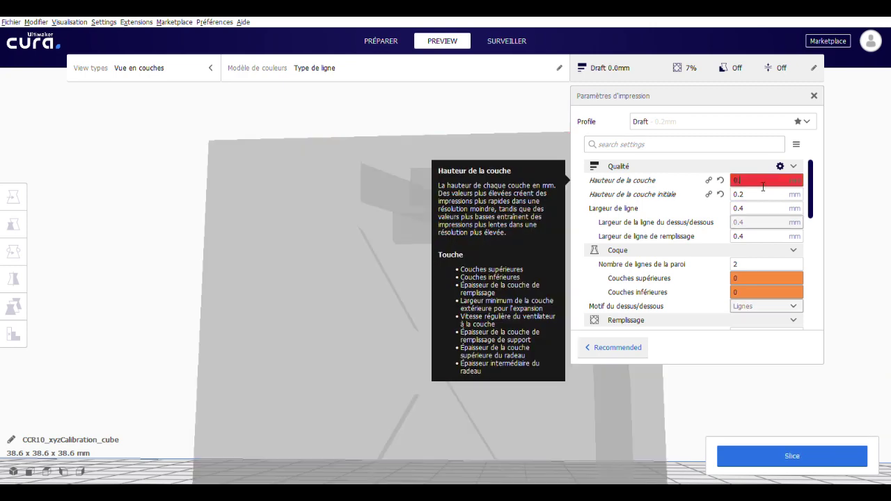
{"action": "type", "text": "2"}
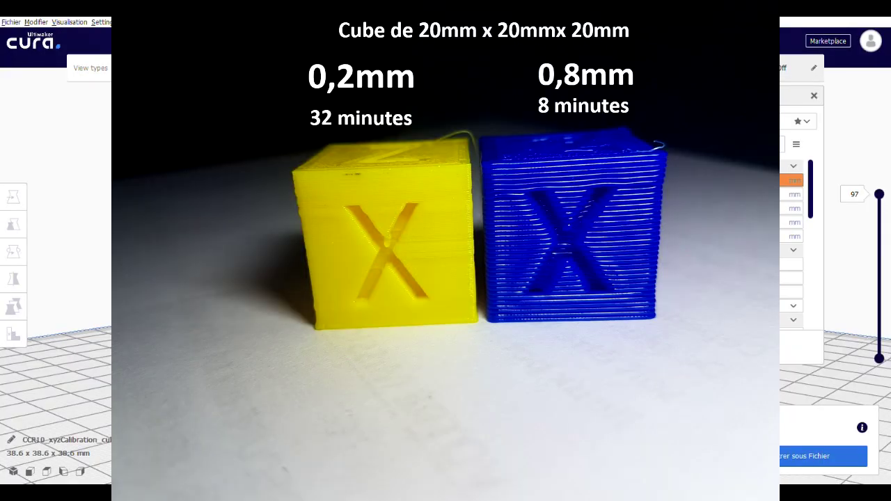
{"action": "left_click", "coordinate": [780, 195]}
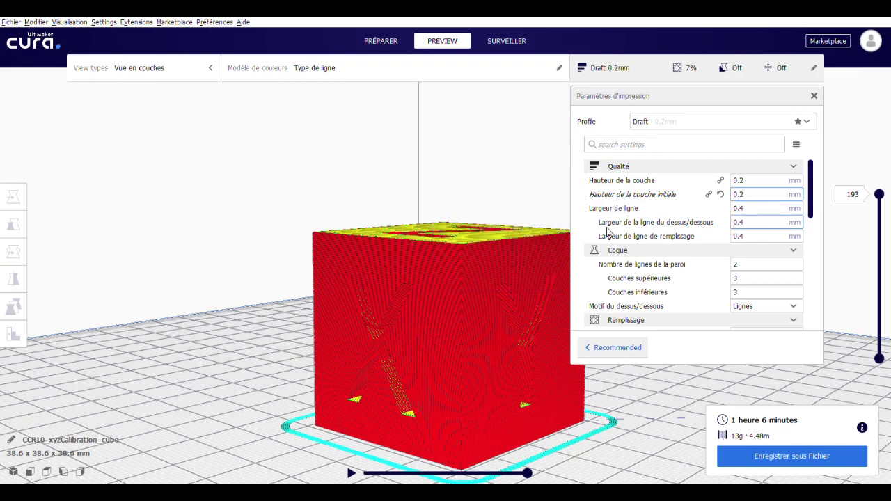
Step: Examine the cube's top-surface lines up close and try editing the line width
{"action": "right_click_drag", "start_coordinate": [546, 248], "coordinate": [540, 270]}
{"action": "scroll", "coordinate": [489, 174], "scroll_direction": "up", "scroll_amount": 2}
{"action": "scroll", "coordinate": [480, 195], "scroll_direction": "up", "scroll_amount": 8}
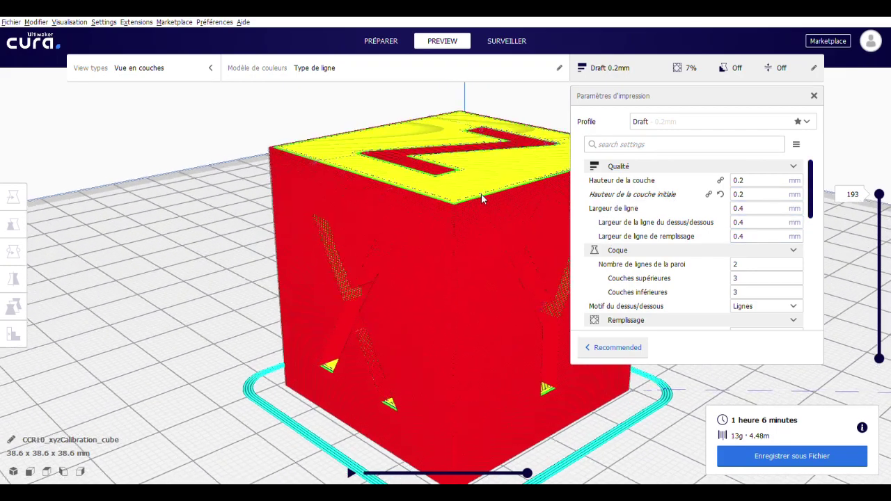
{"action": "scroll", "coordinate": [452, 275], "scroll_direction": "up", "scroll_amount": 5}
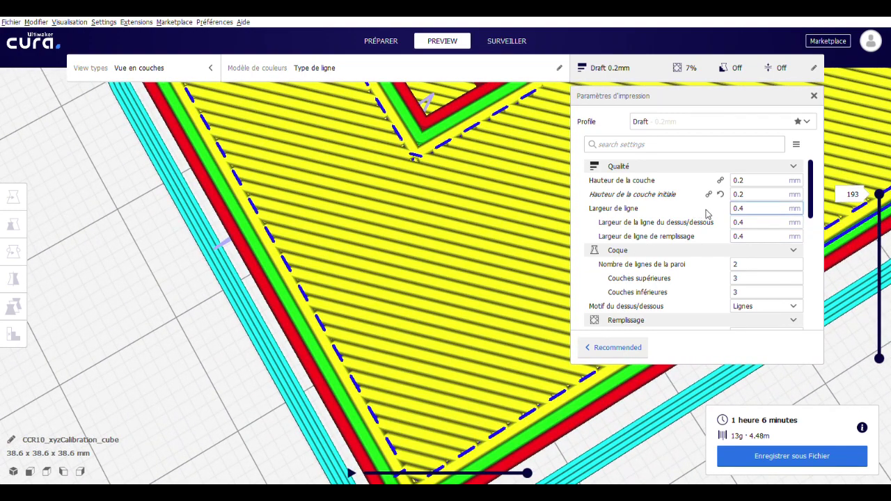
{"action": "left_click", "coordinate": [762, 210]}
{"action": "key", "text": "BackSpace"}
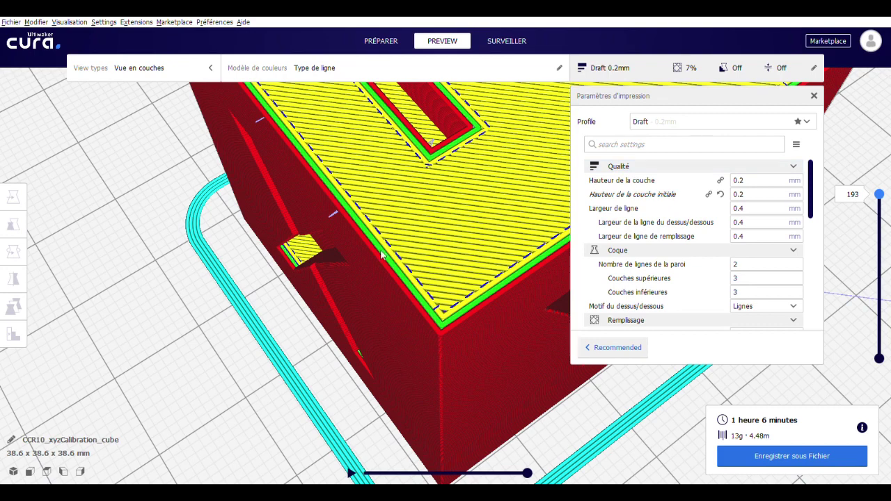
{"action": "left_click", "coordinate": [757, 213]}
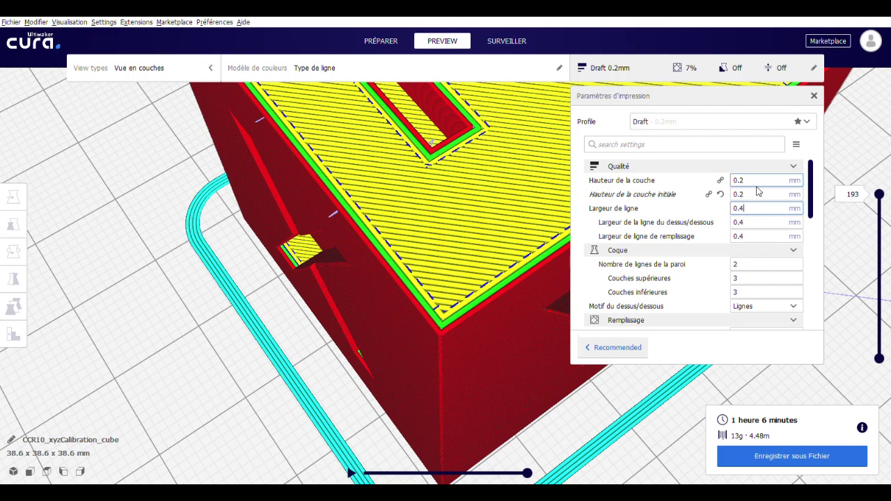
Step: Try a layer height of 0.3 mm and set it back to 0.2 mm
{"action": "mouse_move", "coordinate": [758, 187]}
{"action": "mouse_move", "coordinate": [751, 215]}
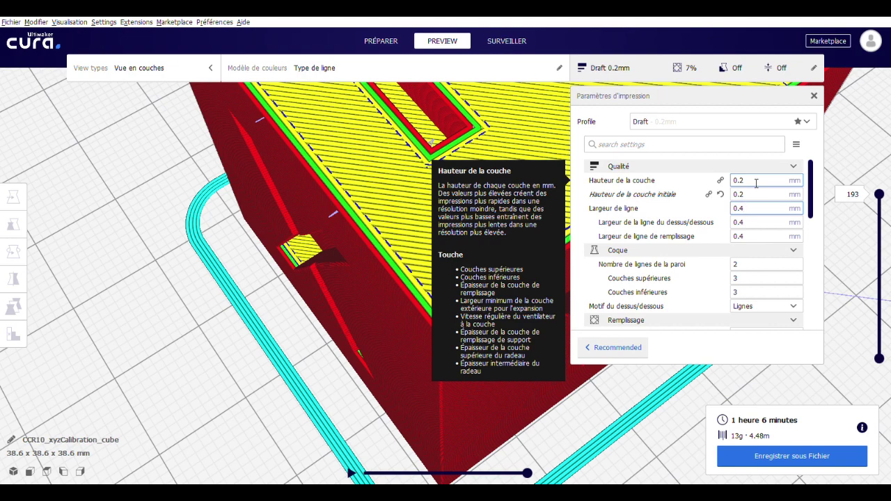
{"action": "left_click", "coordinate": [757, 181]}
{"action": "key", "text": "BackSpace"}
{"action": "type", "text": "3"}
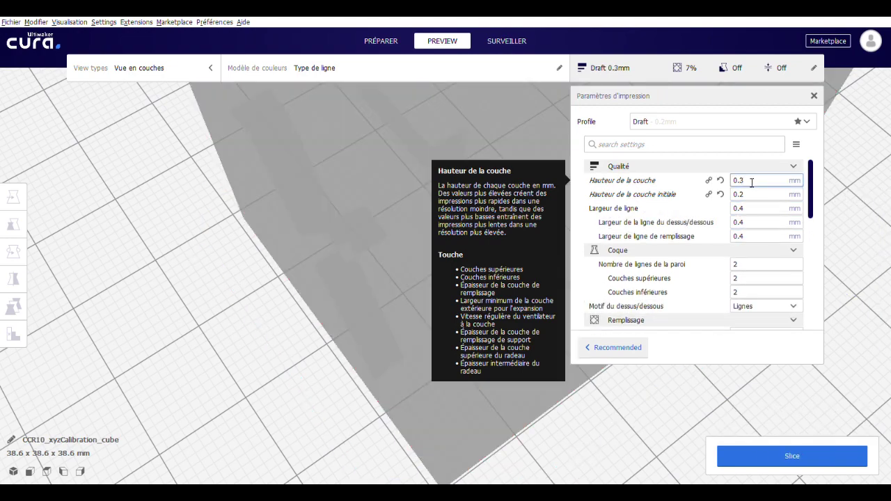
{"action": "key", "text": "BackSpace"}
{"action": "type", "text": "2"}
{"action": "left_click", "coordinate": [749, 209]}
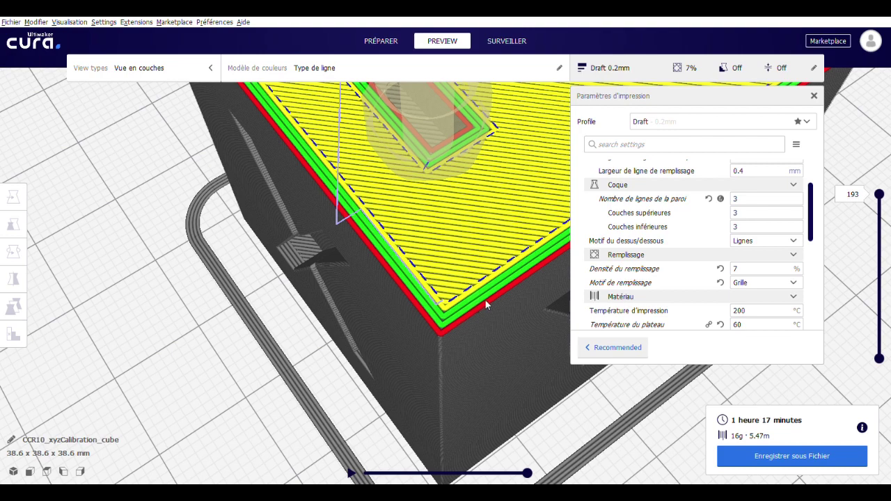
Step: Set the wall line count to 2 and inspect the cube's walls in the layer preview
{"action": "double_click", "coordinate": [749, 204]}
{"action": "type", "text": "2"}
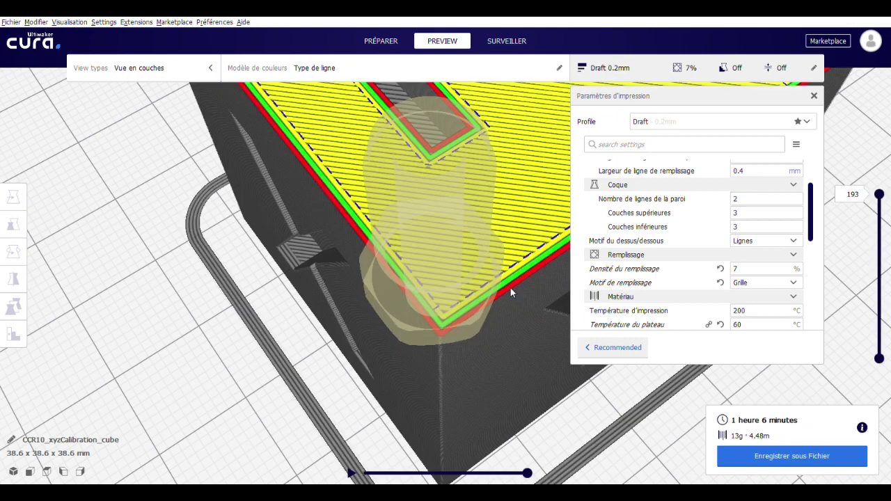
{"action": "scroll", "coordinate": [511, 287], "scroll_direction": "up", "scroll_amount": 1}
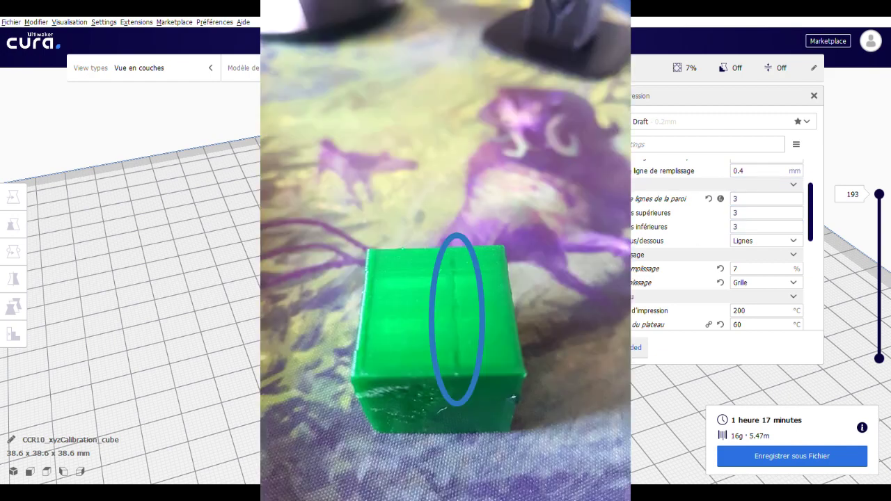
{"action": "right_click_drag", "start_coordinate": [445, 278], "coordinate": [481, 264]}
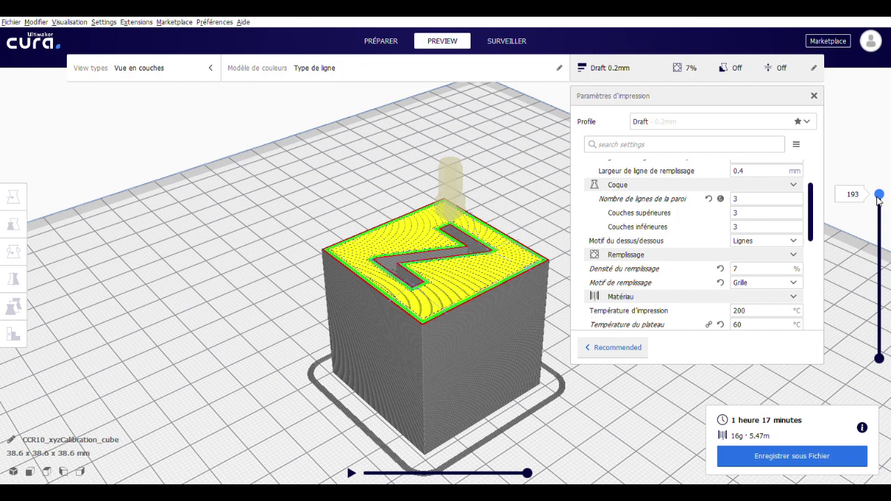
Step: Set the number of top layers to 4 and slice the cube again
{"action": "left_click_drag", "start_coordinate": [878, 196], "coordinate": [878, 199]}
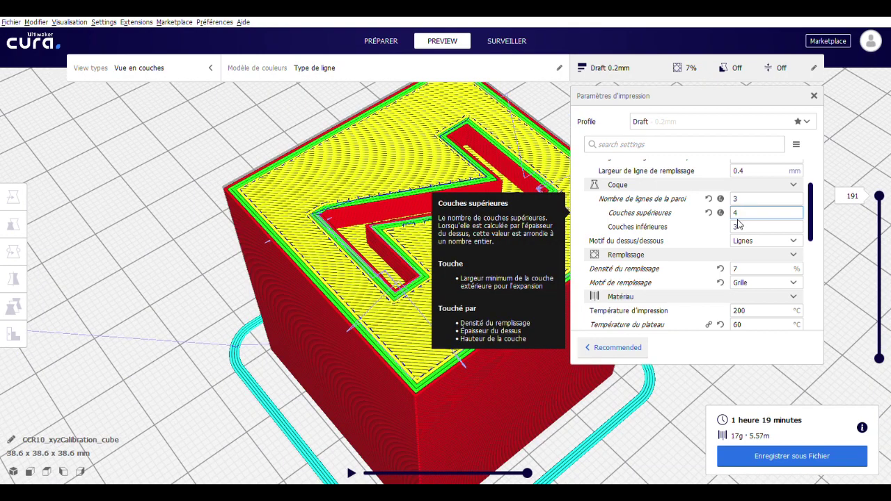
{"action": "left_click", "coordinate": [741, 227]}
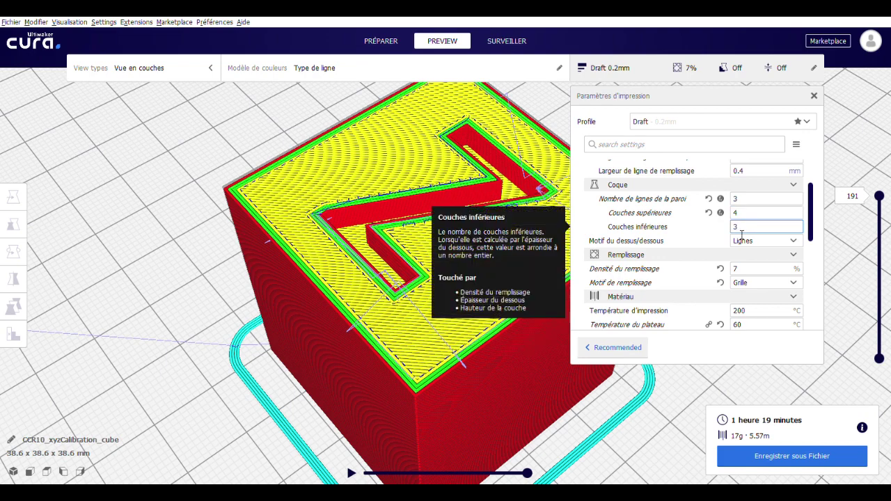
Step: Step through the cube's upper layers in the layer preview to examine the infill beneath the top layers
{"action": "left_click_drag", "start_coordinate": [878, 196], "coordinate": [878, 231]}
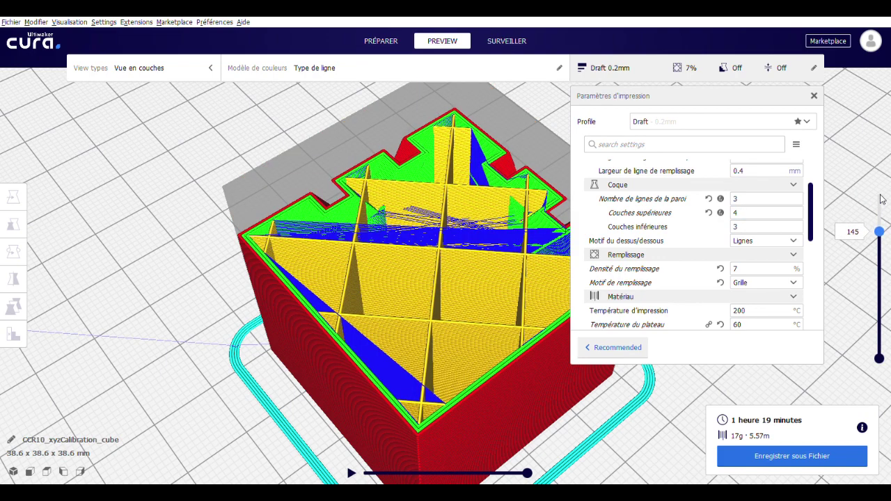
{"action": "key", "text": "Up"}
{"action": "key", "text": "Up"}
{"action": "key", "text": "Up"}
{"action": "key", "text": "Up"}
{"action": "key", "text": "Up"}
{"action": "key", "text": "Up"}
{"action": "key", "text": "Up"}
{"action": "key", "text": "Up"}
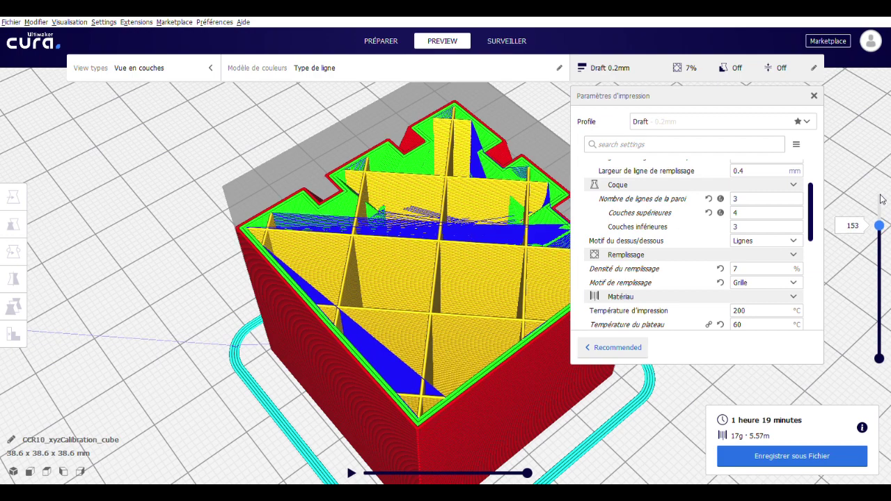
{"action": "left_click", "coordinate": [879, 199]}
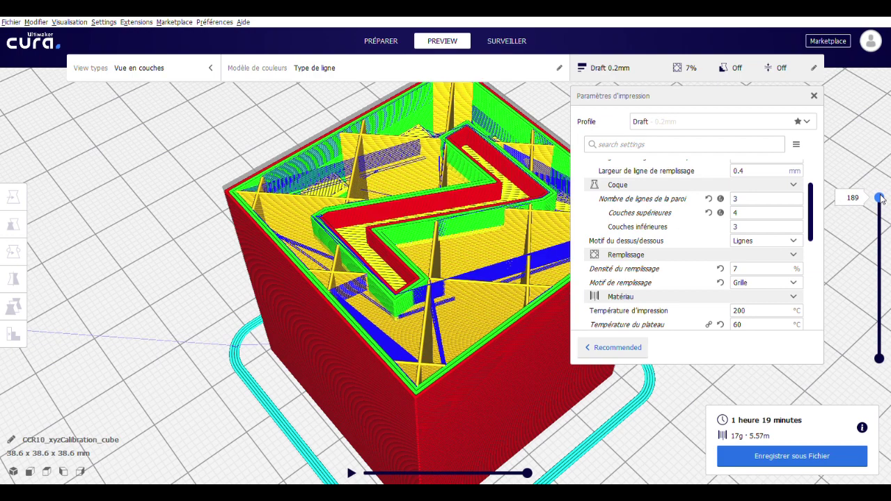
{"action": "key", "text": "Up"}
{"action": "key", "text": "Down"}
{"action": "key", "text": "Up"}
{"action": "key", "text": "Down"}
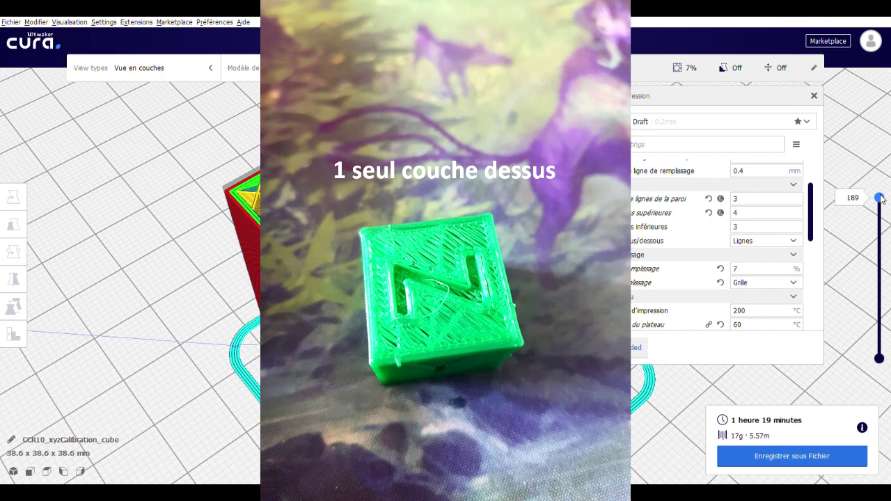
Step: Try the Concentrique pattern for the top and bottom layers and slice the cube
{"action": "scroll", "coordinate": [790, 213], "scroll_direction": "down", "scroll_amount": 1}
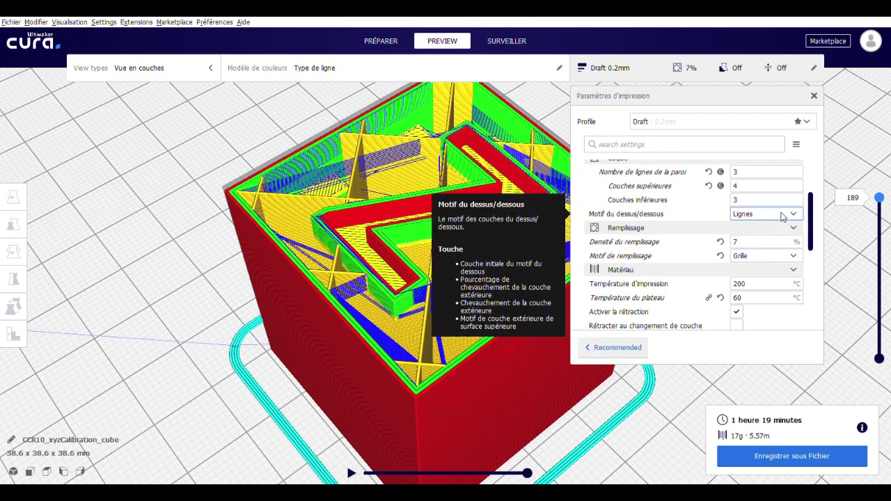
{"action": "left_click", "coordinate": [783, 215]}
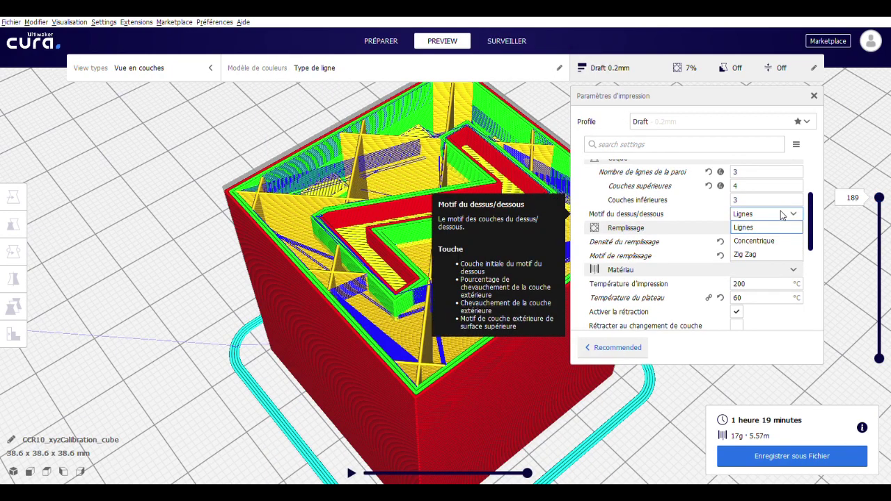
{"action": "left_click", "coordinate": [763, 245]}
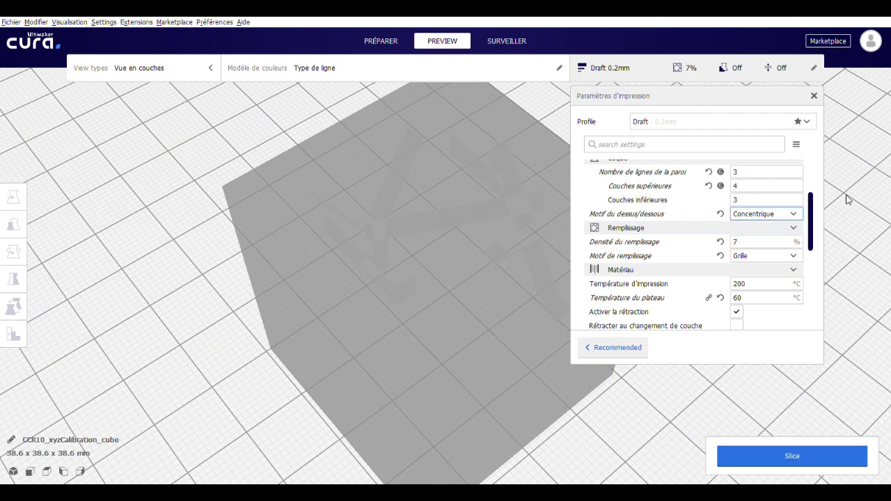
{"action": "left_click", "coordinate": [830, 462]}
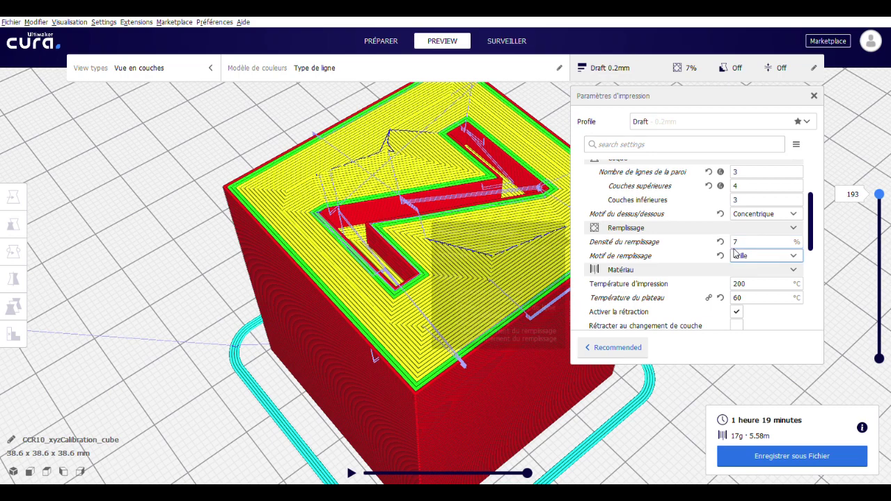
Step: Try the Zig Zag pattern for the top and bottom layers and restore the profile's Lignes pattern
{"action": "left_click", "coordinate": [753, 215]}
{"action": "left_click", "coordinate": [751, 256]}
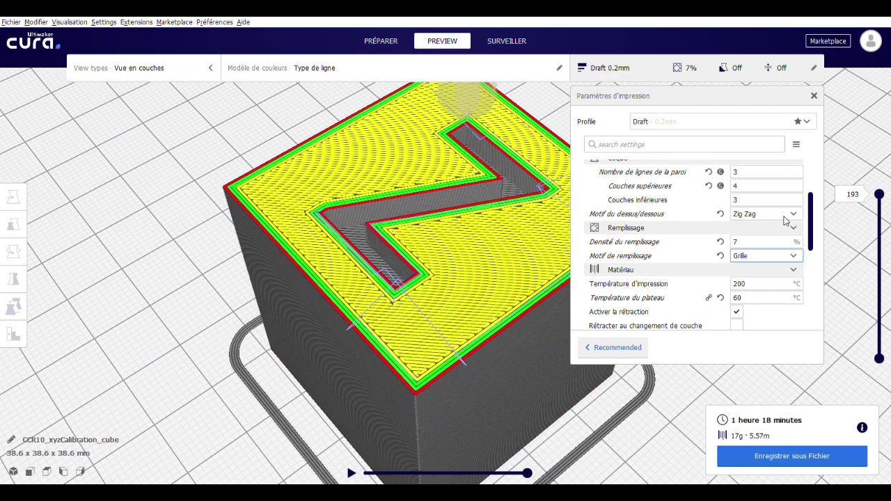
{"action": "left_click", "coordinate": [720, 214]}
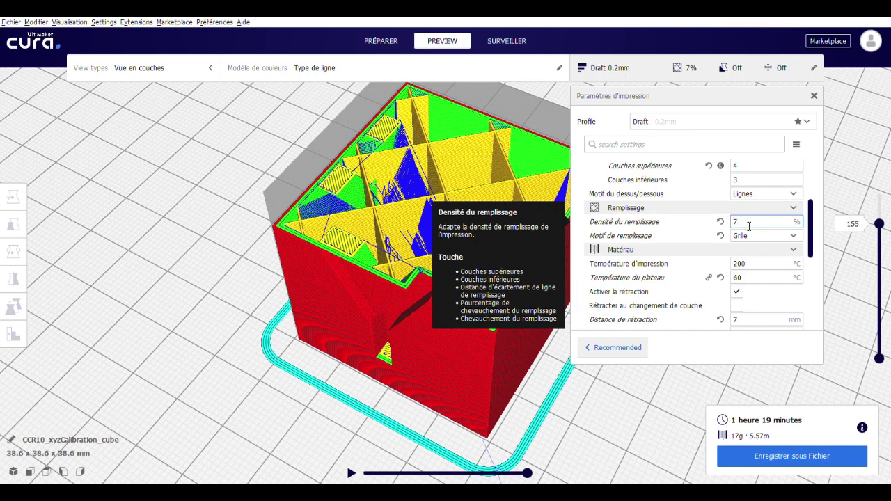
Step: Try infill densities of 11 % and 33 %, slicing the cube and inspecting its grid infill up close
{"action": "right_click_drag", "start_coordinate": [348, 295], "coordinate": [497, 306]}
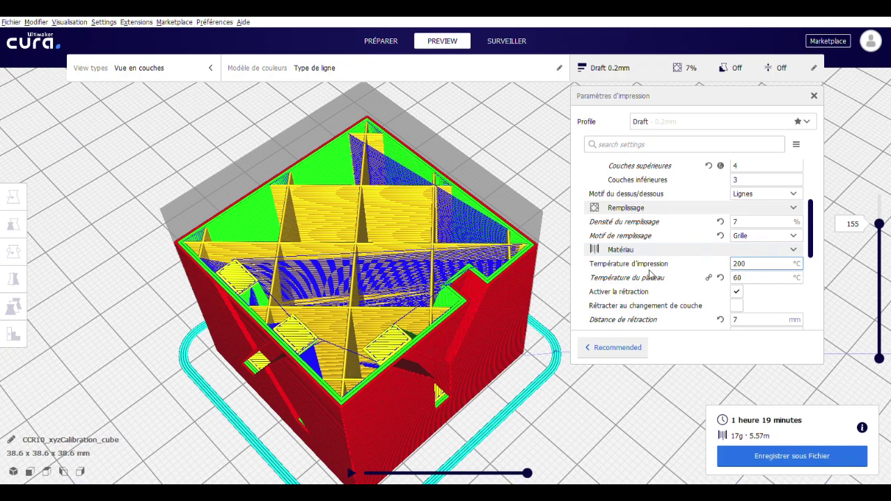
{"action": "left_click", "coordinate": [765, 221]}
{"action": "key", "text": "BackSpace"}
{"action": "type", "text": "11"}
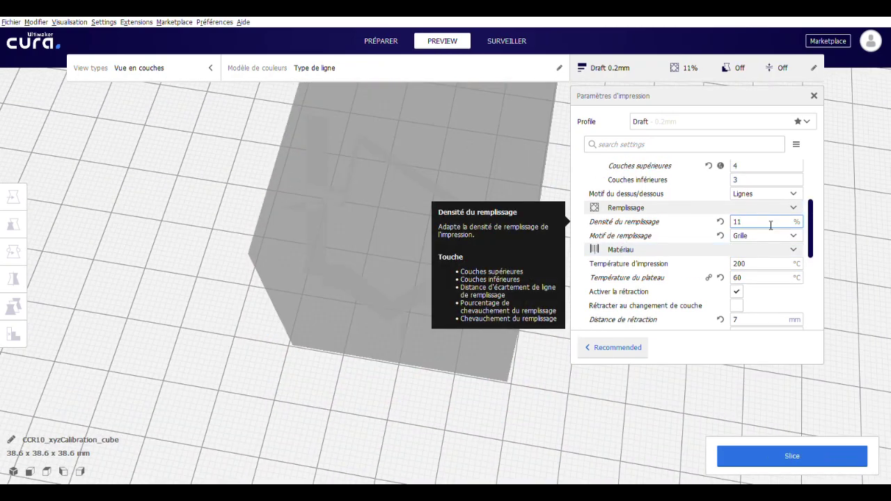
{"action": "left_click", "coordinate": [795, 466]}
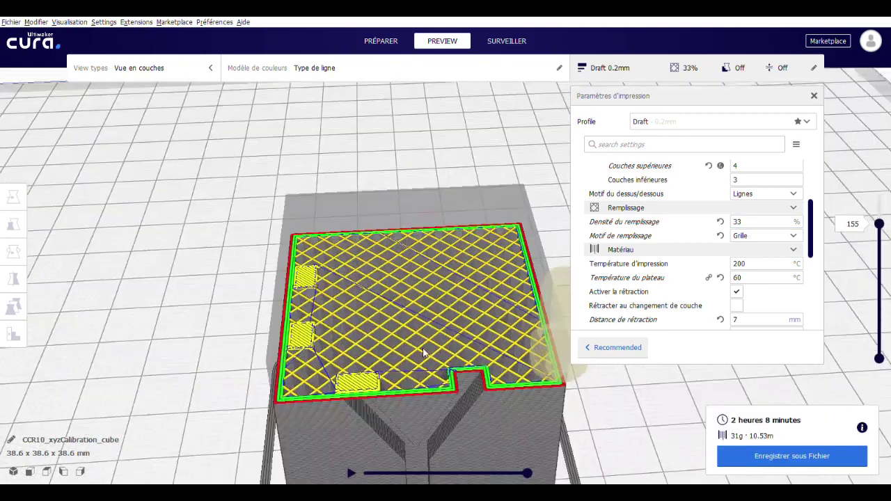
{"action": "right_click_drag", "start_coordinate": [422, 350], "coordinate": [407, 361]}
{"action": "middle_click_drag", "start_coordinate": [426, 347], "coordinate": [468, 322]}
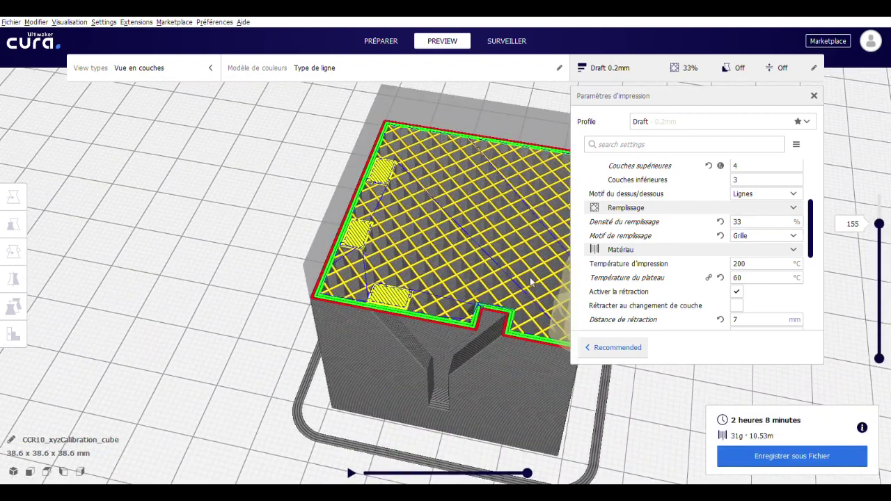
{"action": "scroll", "coordinate": [522, 275], "scroll_direction": "up", "scroll_amount": 2}
{"action": "right_click_drag", "start_coordinate": [314, 323], "coordinate": [296, 329]}
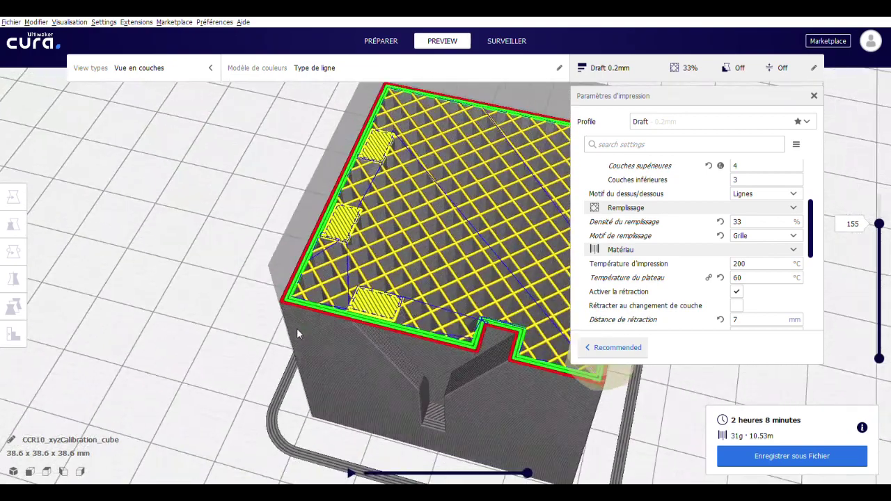
Step: Set the infill density back to 7 % and slice the cube again
{"action": "double_click", "coordinate": [738, 221]}
{"action": "type", "text": "7"}
{"action": "left_click", "coordinate": [805, 452]}
{"action": "right_click_drag", "start_coordinate": [372, 358], "coordinate": [428, 336]}
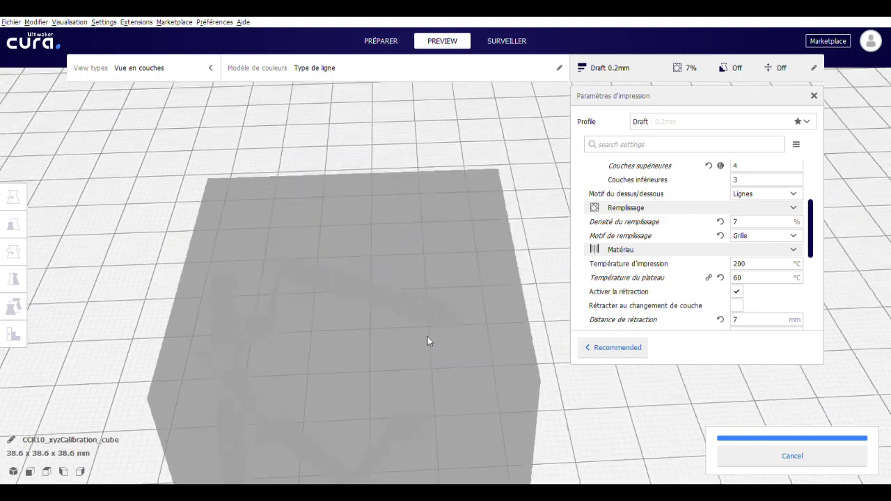
Step: Examine the cube's sparse grid infill from several angles and at a lower layer in the preview
{"action": "scroll", "coordinate": [427, 337], "scroll_direction": "down", "scroll_amount": 5}
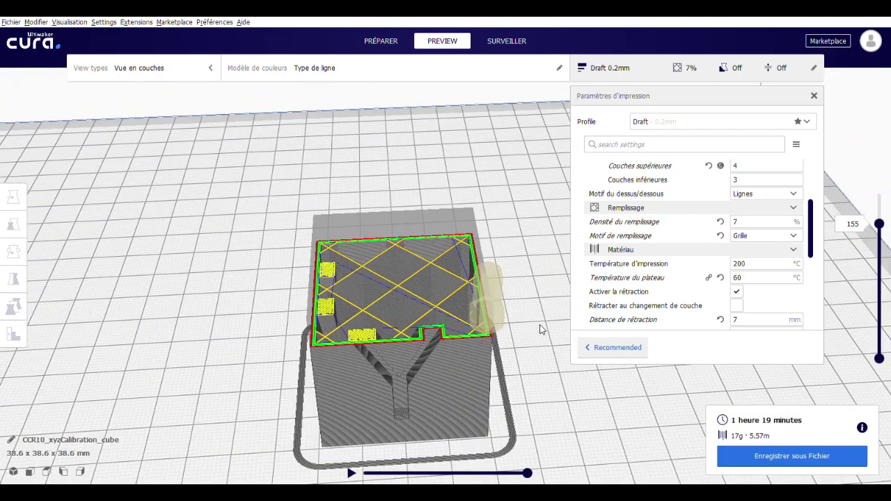
{"action": "right_click_drag", "start_coordinate": [536, 363], "coordinate": [235, 378]}
{"action": "right_click_drag", "start_coordinate": [341, 280], "coordinate": [446, 275]}
{"action": "middle_click_drag", "start_coordinate": [320, 314], "coordinate": [378, 253]}
{"action": "right_click_drag", "start_coordinate": [378, 254], "coordinate": [380, 310]}
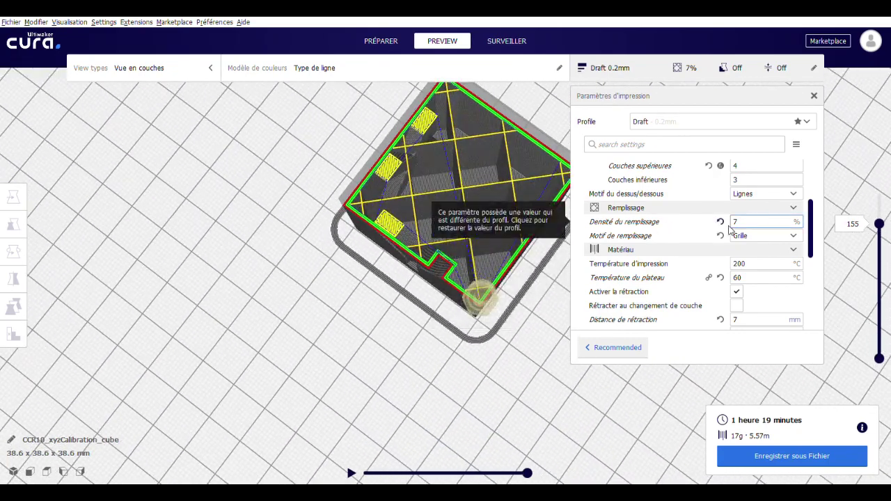
{"action": "scroll", "coordinate": [755, 199], "scroll_direction": "up", "scroll_amount": 2}
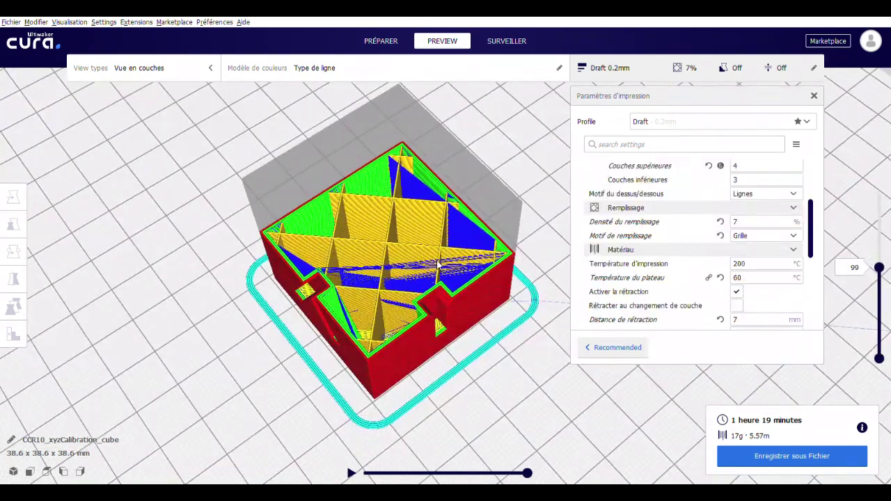
Step: Set the infill pattern to Gyroïde, slice the cube and show its layers up to the top
{"action": "left_click", "coordinate": [749, 240]}
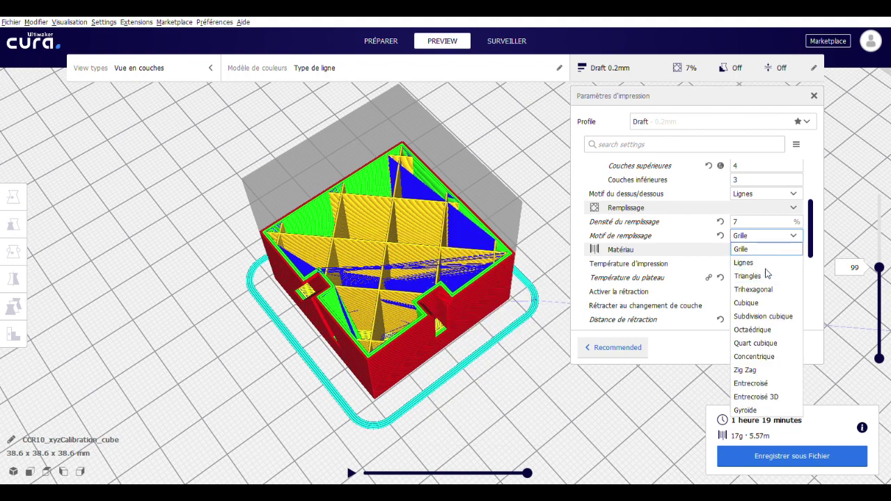
{"action": "left_click", "coordinate": [755, 412]}
{"action": "left_click_drag", "start_coordinate": [878, 273], "coordinate": [878, 196]}
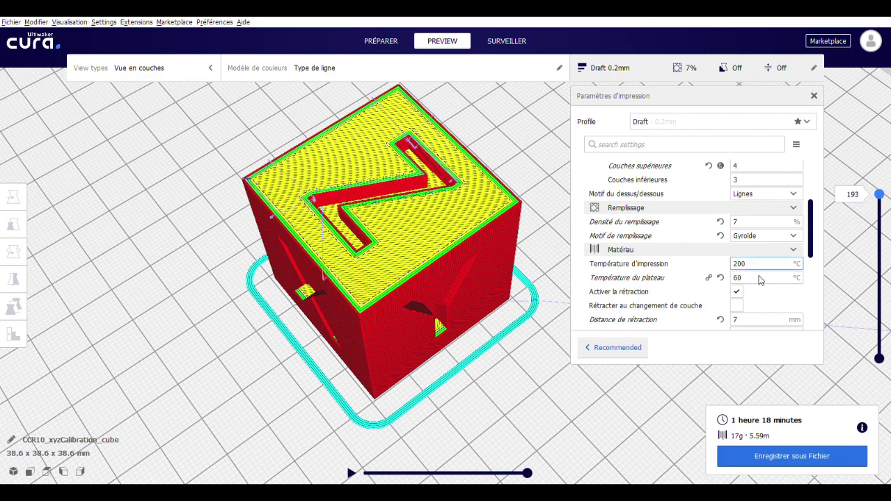
{"action": "scroll", "coordinate": [766, 317], "scroll_direction": "down", "scroll_amount": 1}
{"action": "left_click", "coordinate": [756, 213]}
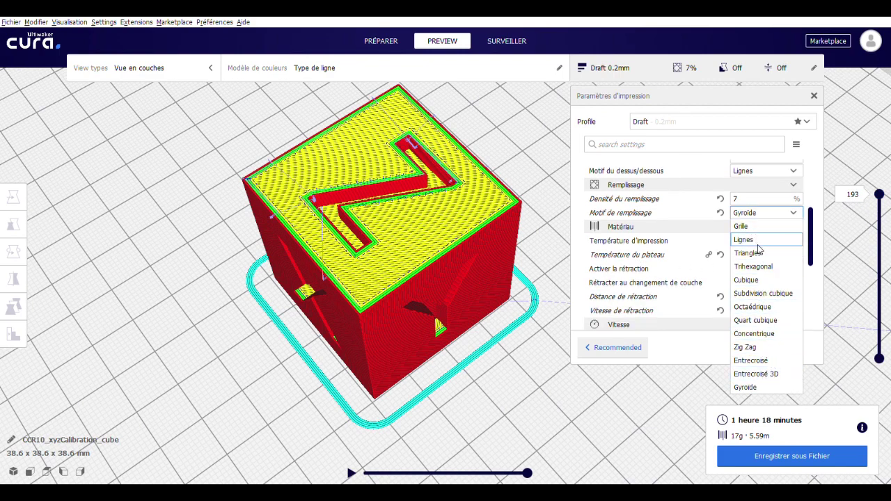
Step: Review the print and build plate temperature settings and view the cube from another side
{"action": "scroll", "coordinate": [660, 181], "scroll_direction": "down", "scroll_amount": 2}
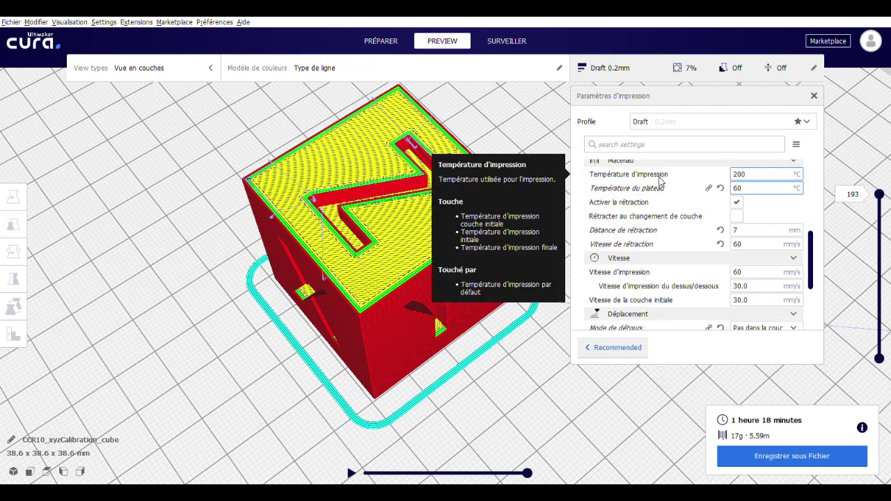
{"action": "left_click", "coordinate": [770, 184]}
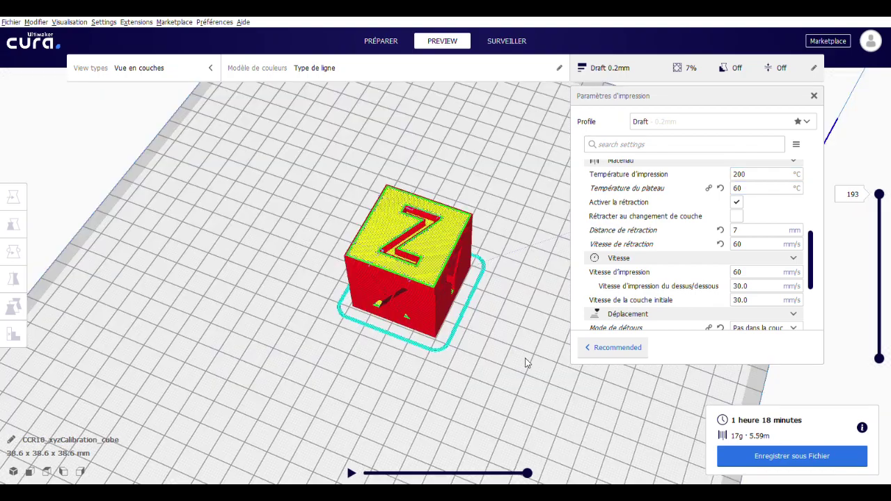
{"action": "right_click_drag", "start_coordinate": [522, 365], "coordinate": [411, 296]}
{"action": "right_click_drag", "start_coordinate": [492, 199], "coordinate": [389, 240]}
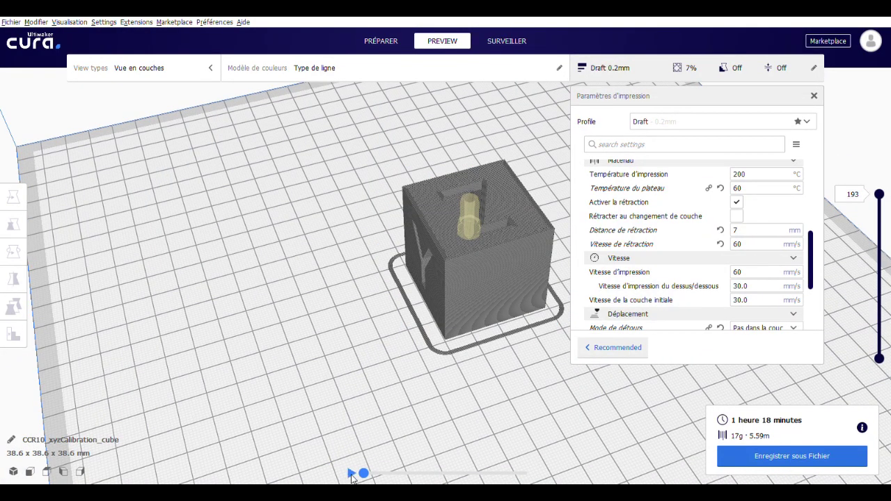
Step: Play the toolpath simulation of the cube's top layer and review the retraction settings
{"action": "left_click", "coordinate": [351, 473]}
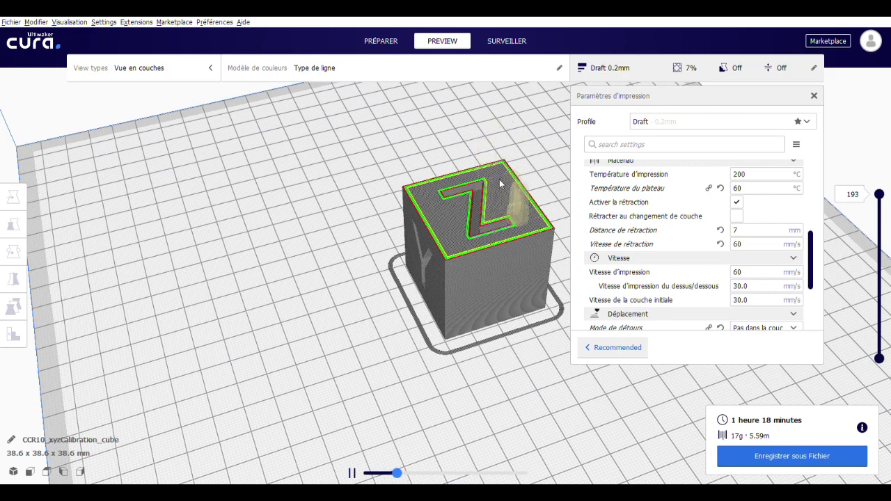
{"action": "scroll", "coordinate": [501, 167], "scroll_direction": "up", "scroll_amount": 3}
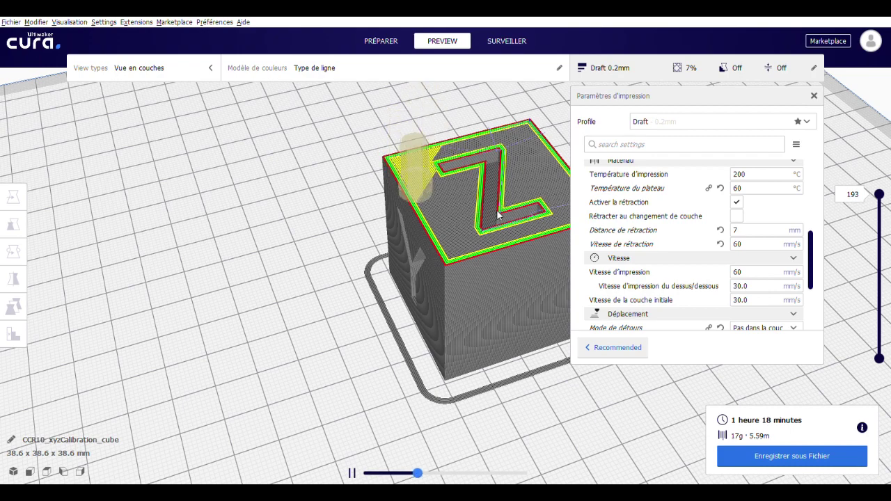
{"action": "mouse_move", "coordinate": [641, 210]}
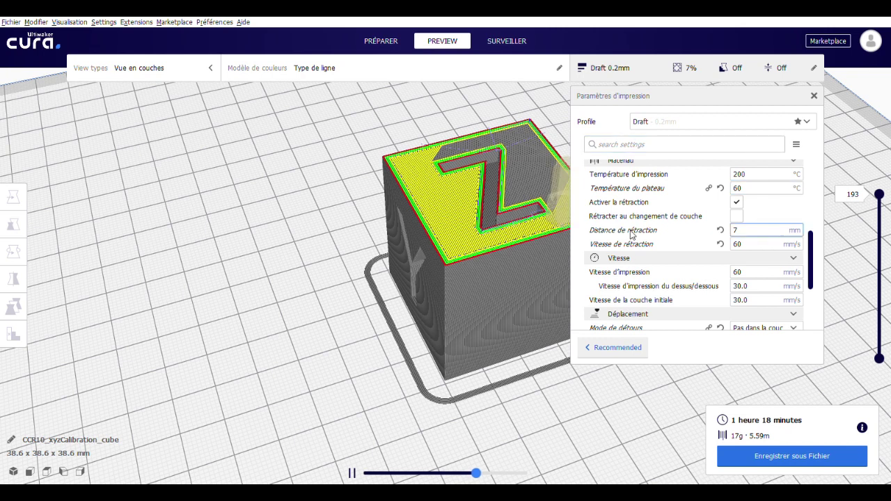
{"action": "mouse_move", "coordinate": [647, 237]}
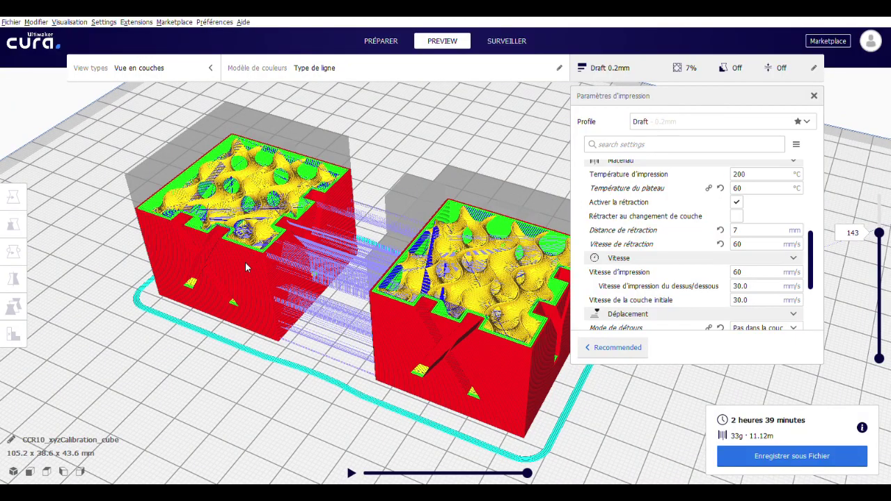
Step: Inspect the travel moves between the two cubes at different layers and review the retraction distance and print speed settings
{"action": "right_click_drag", "start_coordinate": [255, 318], "coordinate": [359, 307]}
{"action": "scroll", "coordinate": [672, 215], "scroll_direction": "down", "scroll_amount": 1}
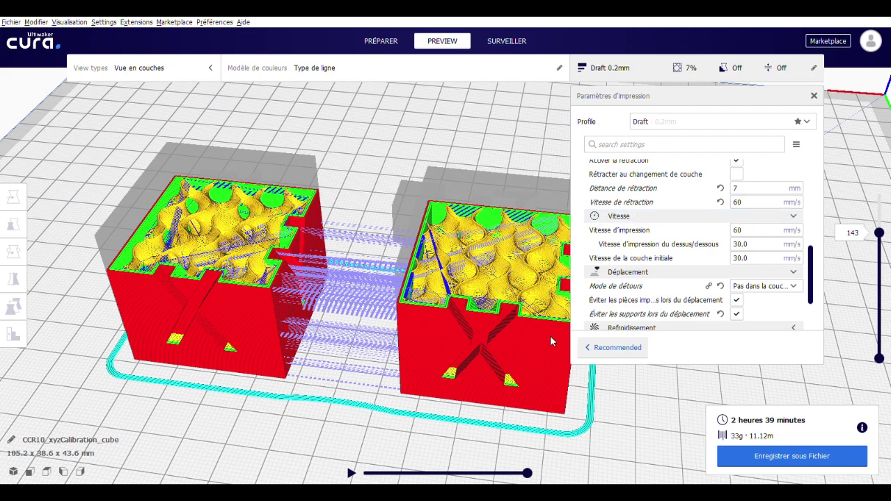
{"action": "mouse_move", "coordinate": [642, 192]}
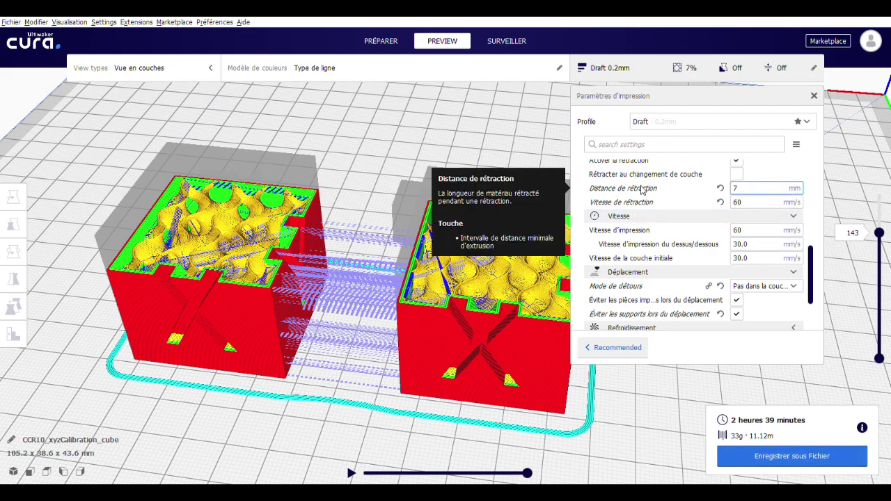
{"action": "left_click_drag", "start_coordinate": [879, 237], "coordinate": [862, 214]}
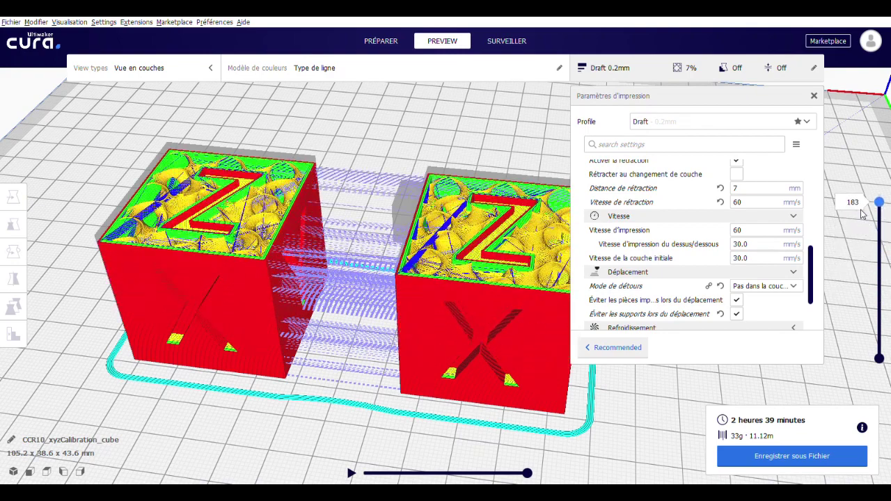
{"action": "mouse_move", "coordinate": [753, 234]}
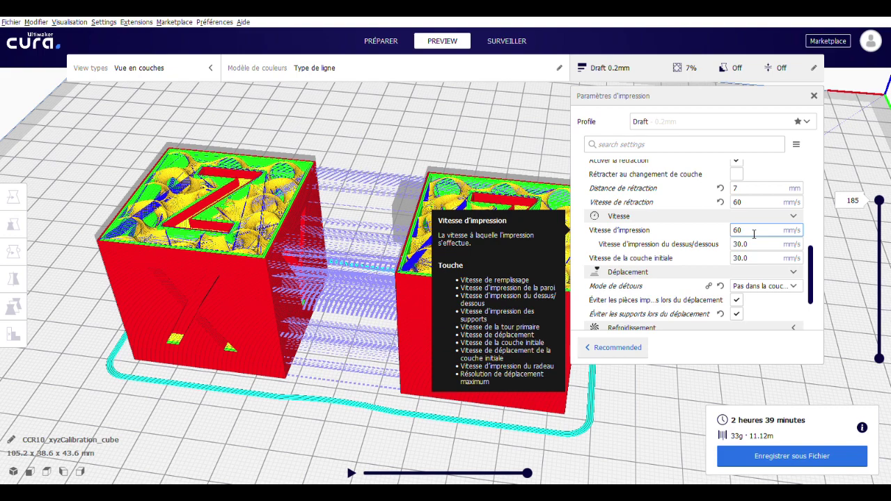
Step: Set the print speed to 40 mm/s and reslice the two cubes
{"action": "key", "text": "BackSpace"}
{"action": "key", "text": "BackSpace"}
{"action": "type", "text": "40"}
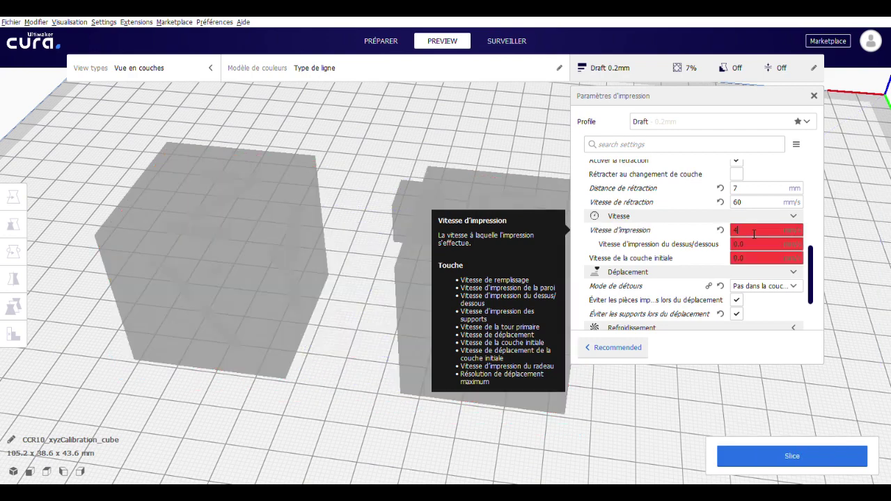
{"action": "left_click", "coordinate": [818, 468]}
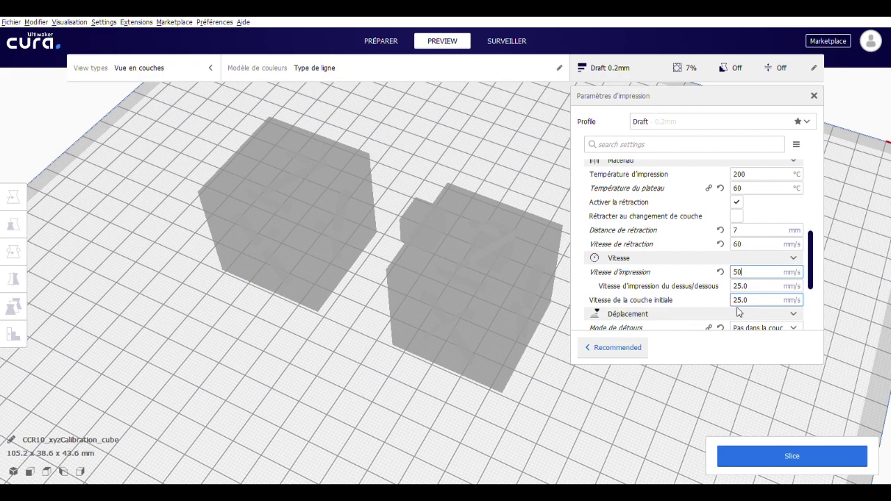
Step: Set the print speed to 50 mm/s, reslice the cubes and review the speed and travel settings
{"action": "left_click", "coordinate": [778, 454]}
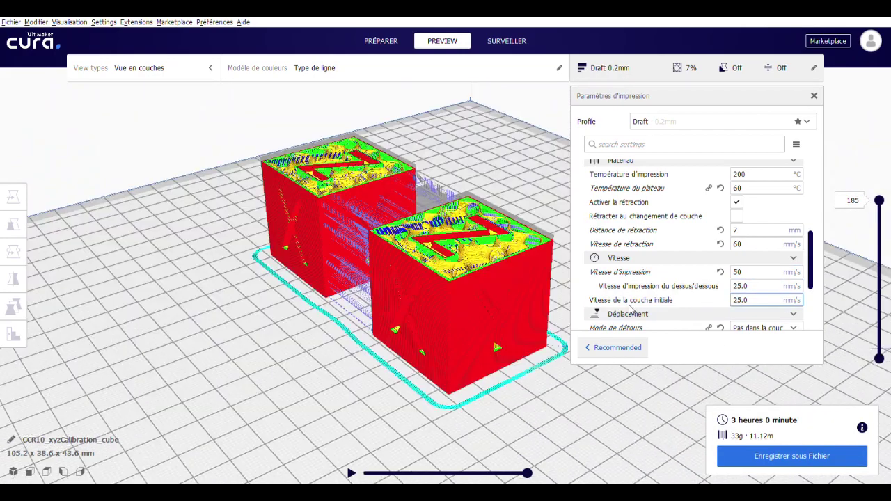
{"action": "right_click_drag", "start_coordinate": [417, 326], "coordinate": [456, 341]}
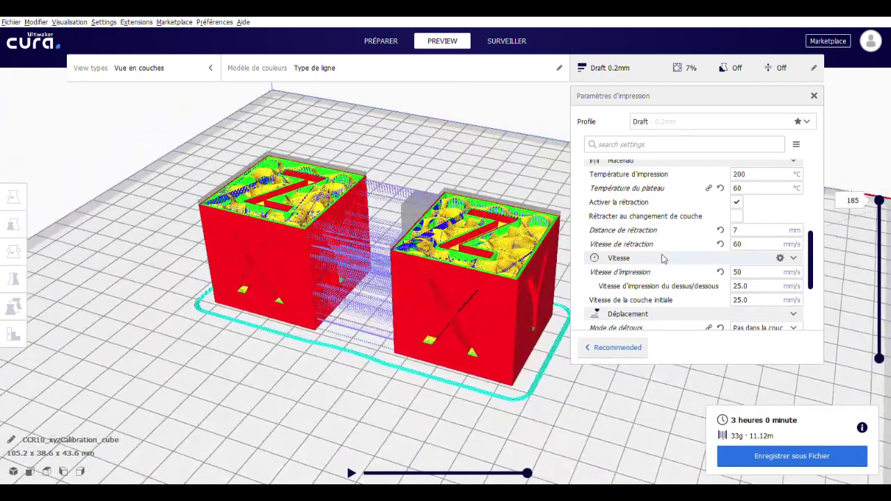
{"action": "scroll", "coordinate": [664, 259], "scroll_direction": "down", "scroll_amount": 1}
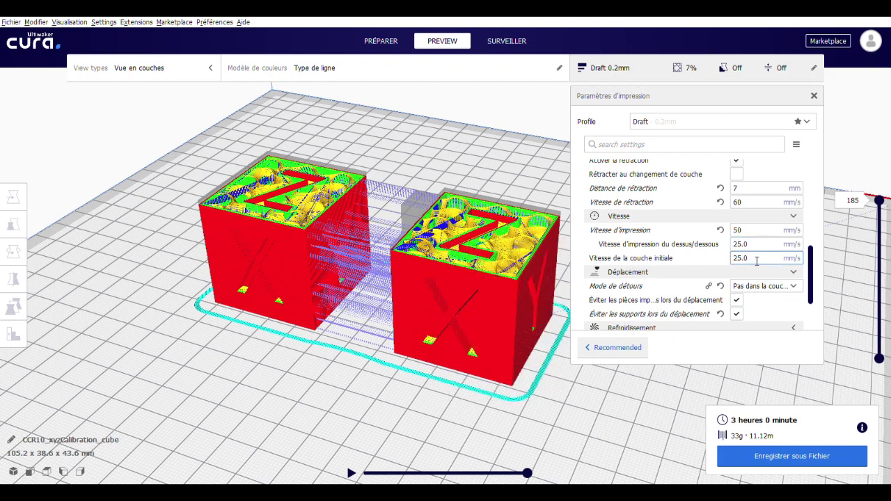
{"action": "mouse_move", "coordinate": [760, 261]}
{"action": "scroll", "coordinate": [654, 206], "scroll_direction": "down", "scroll_amount": 3}
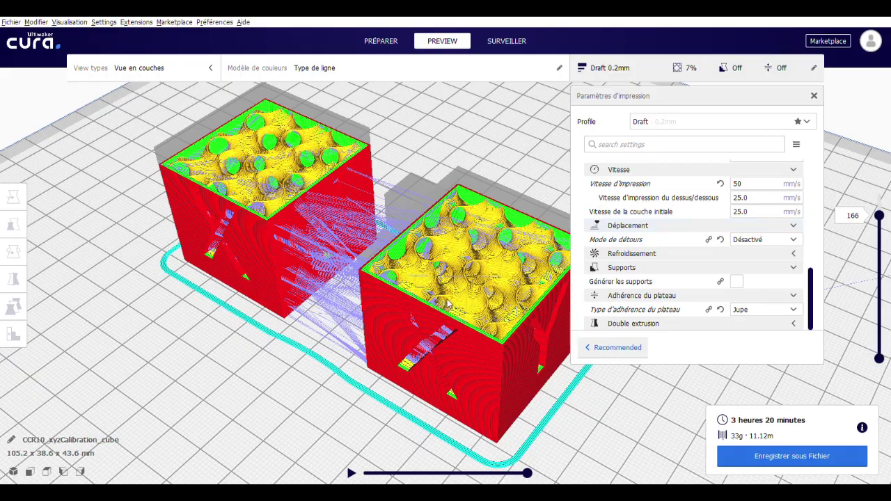
Step: Examine the travel moves across the infill and between the cubes with combing mode Désactivé, and review the retraction distance and speed
{"action": "scroll", "coordinate": [535, 318], "scroll_direction": "up", "scroll_amount": 3}
{"action": "right_click_drag", "start_coordinate": [536, 318], "coordinate": [571, 275]}
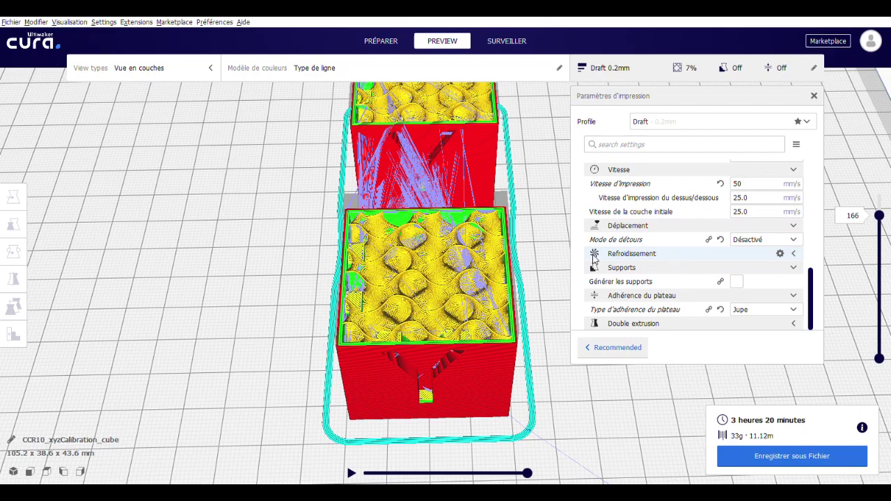
{"action": "right_click_drag", "start_coordinate": [388, 208], "coordinate": [320, 301]}
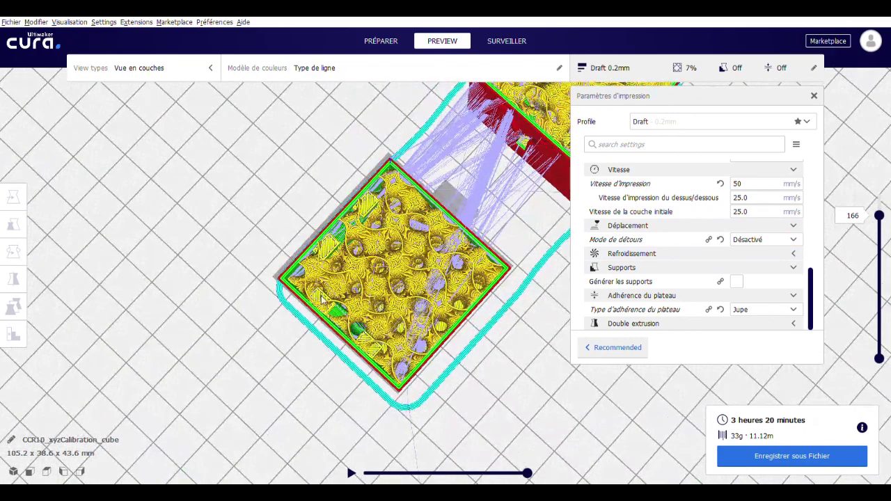
{"action": "scroll", "coordinate": [369, 261], "scroll_direction": "up", "scroll_amount": 3}
{"action": "middle_click_drag", "start_coordinate": [318, 324], "coordinate": [390, 299]}
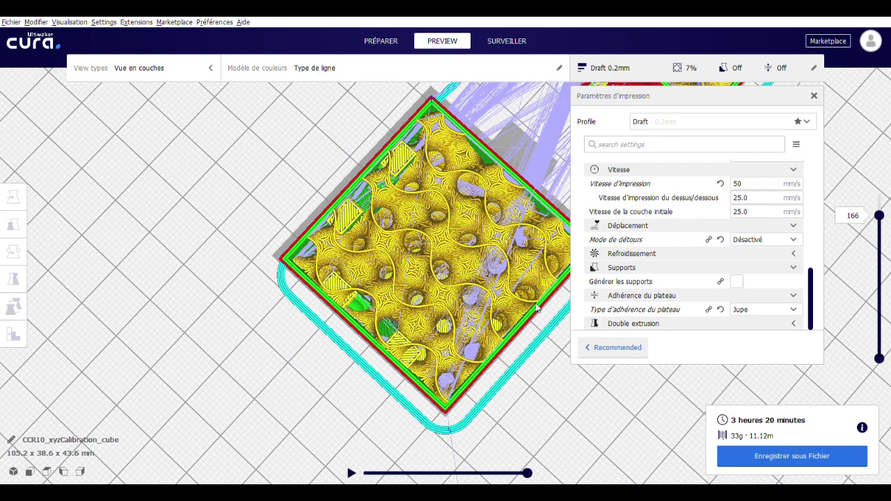
{"action": "scroll", "coordinate": [766, 219], "scroll_direction": "up", "scroll_amount": 2}
{"action": "left_click", "coordinate": [755, 200]}
{"action": "left_click", "coordinate": [754, 212]}
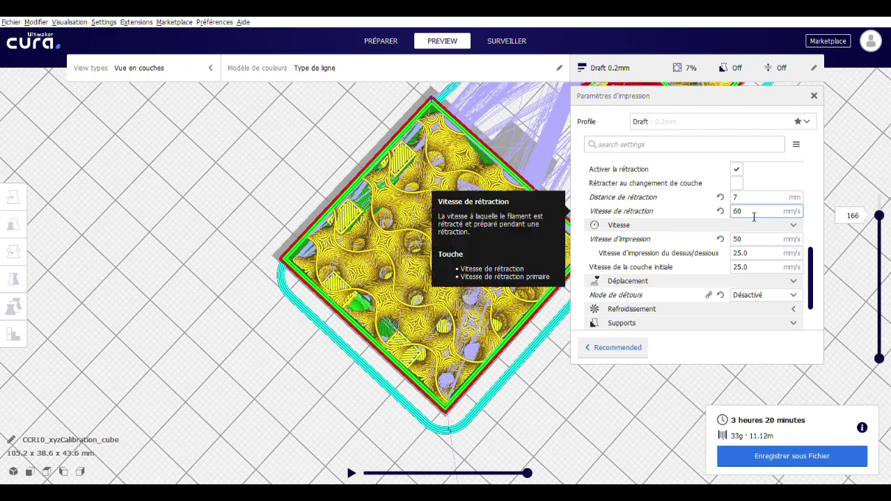
{"action": "right_click_drag", "start_coordinate": [317, 310], "coordinate": [333, 245]}
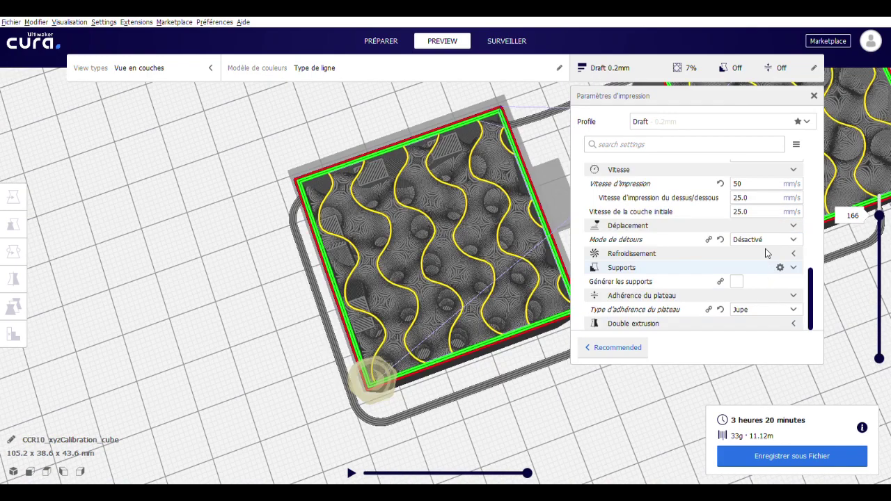
Step: Set the combing mode (Mode de détours) to "Pas dans la couc..." and reslice the cubes
{"action": "mouse_move", "coordinate": [759, 241]}
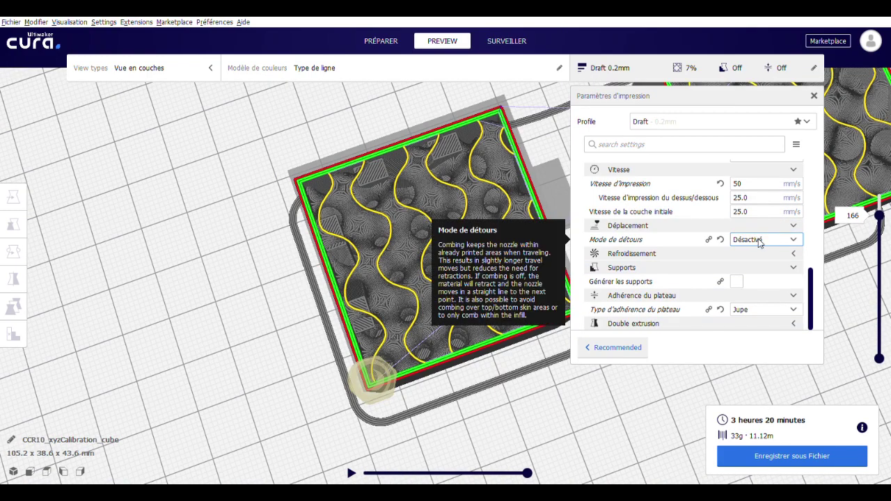
{"action": "left_click", "coordinate": [758, 241]}
{"action": "left_click", "coordinate": [772, 280]}
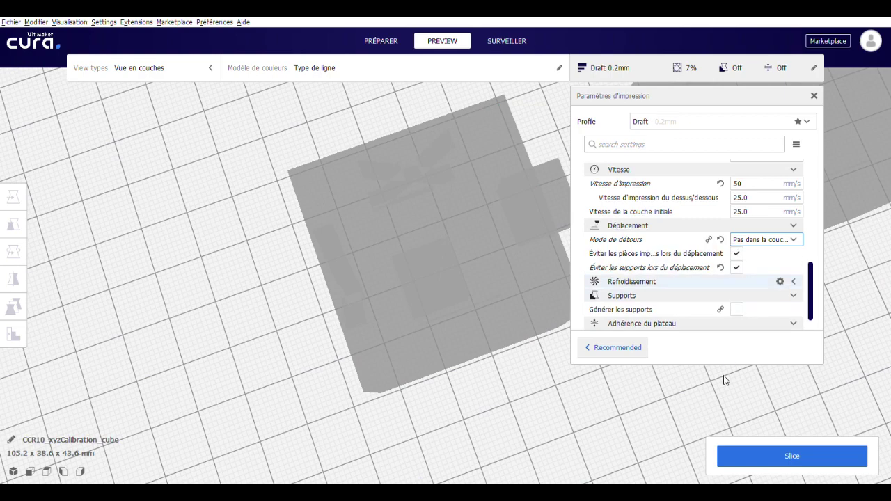
{"action": "left_click", "coordinate": [776, 461]}
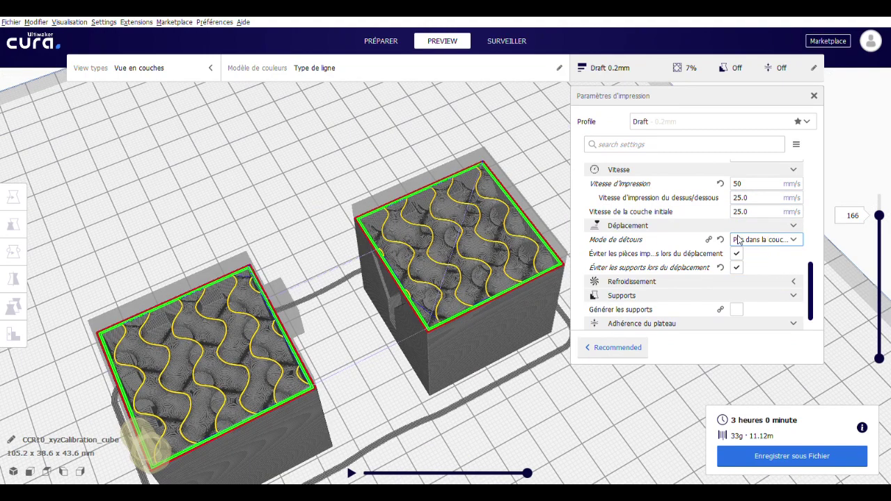
Step: Enable support generation, and reslice with the cube at X 42 mm rotated onto its lower edge
{"action": "left_click", "coordinate": [736, 267]}
{"action": "mouse_move", "coordinate": [654, 271]}
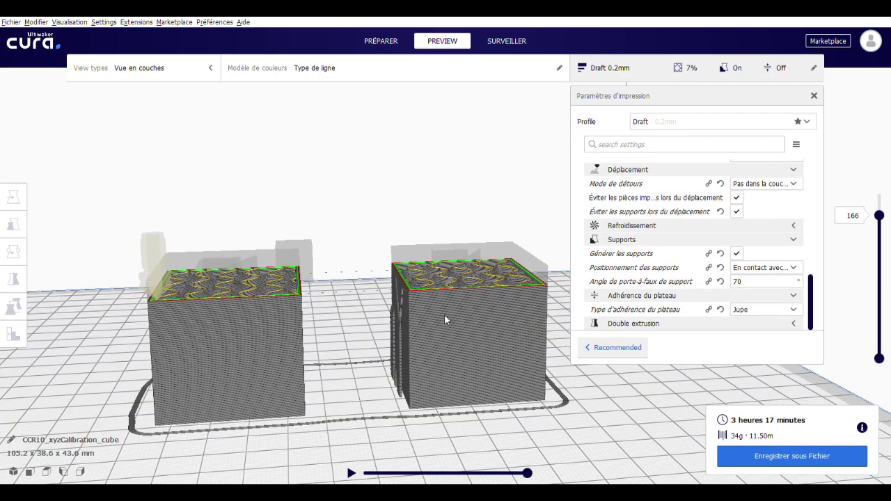
{"action": "left_click", "coordinate": [444, 318]}
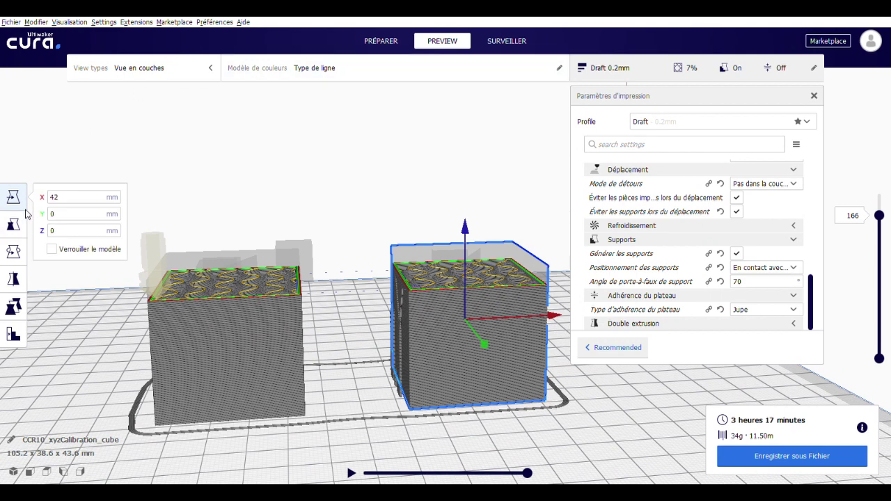
{"action": "left_click", "coordinate": [17, 255]}
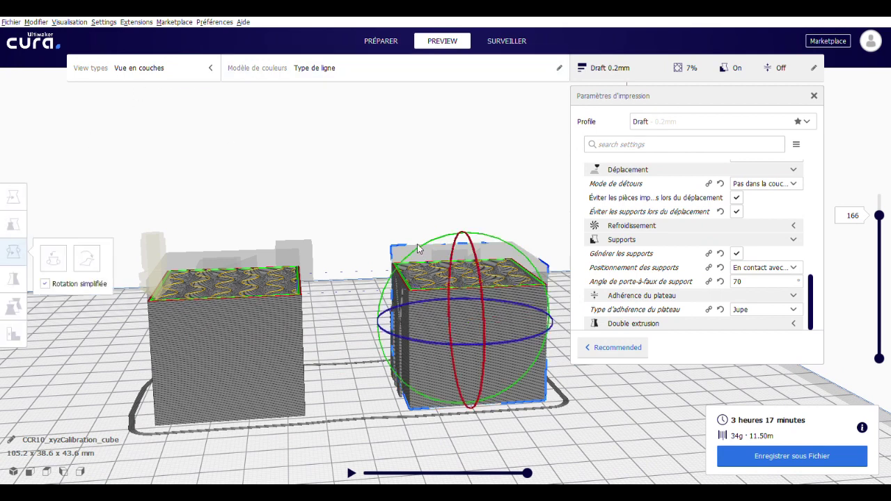
{"action": "left_click_drag", "start_coordinate": [424, 255], "coordinate": [635, 362]}
{"action": "left_click", "coordinate": [787, 452]}
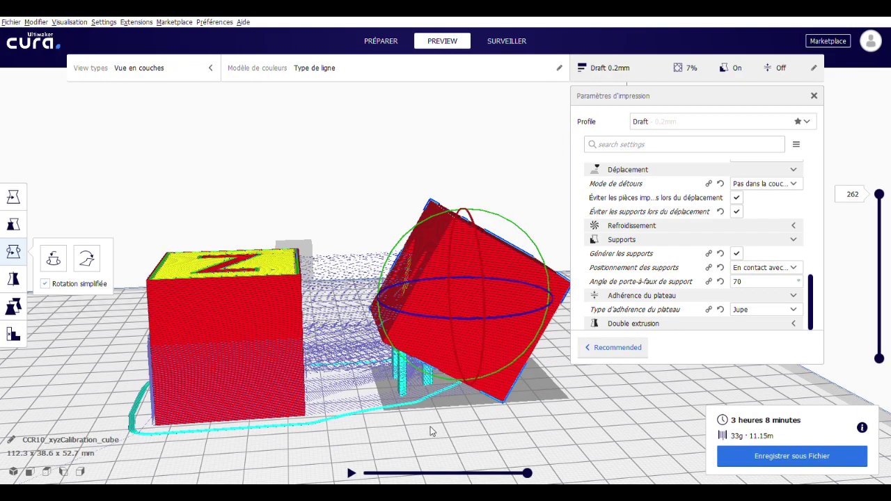
Step: Set the support overhang angle to 50° and the support placement to Partout, and inspect the supports on both cubes
{"action": "right_click_drag", "start_coordinate": [431, 431], "coordinate": [502, 387]}
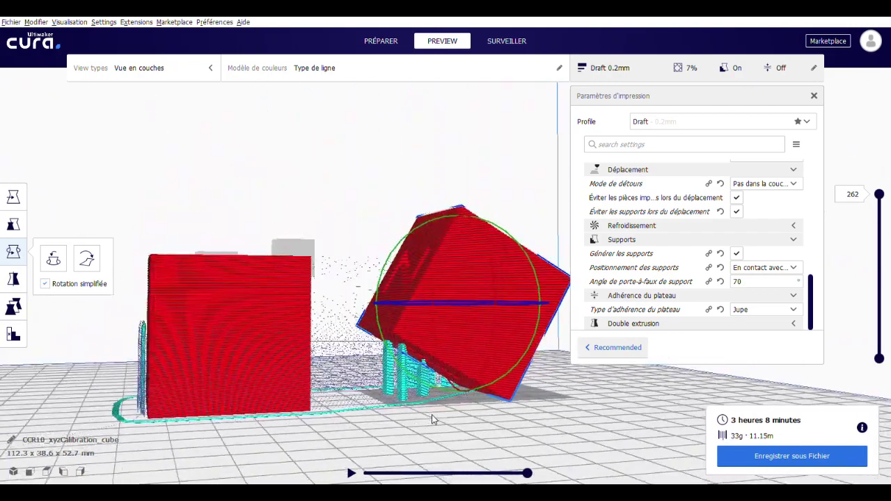
{"action": "right_click_drag", "start_coordinate": [431, 414], "coordinate": [501, 390]}
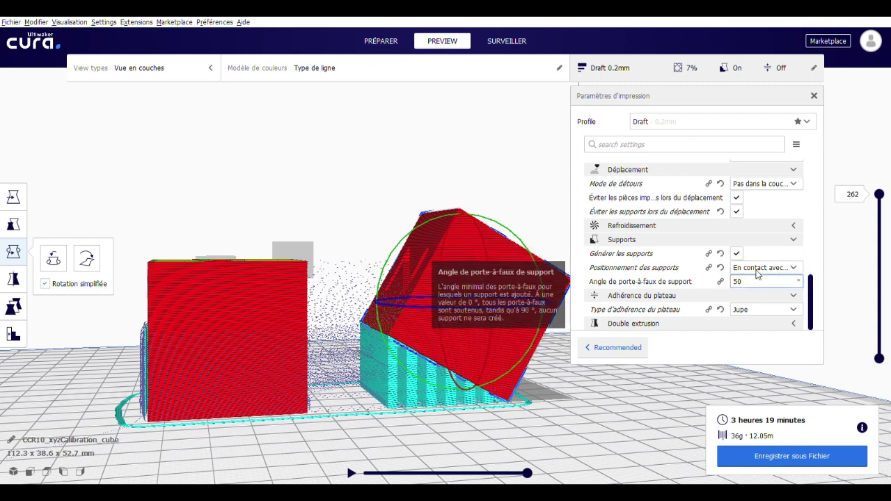
{"action": "left_click", "coordinate": [758, 271]}
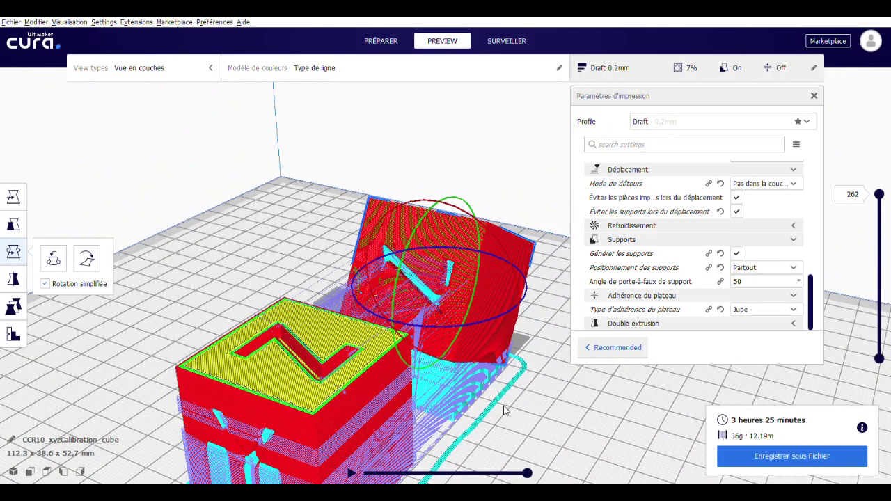
{"action": "right_click_drag", "start_coordinate": [504, 410], "coordinate": [426, 377]}
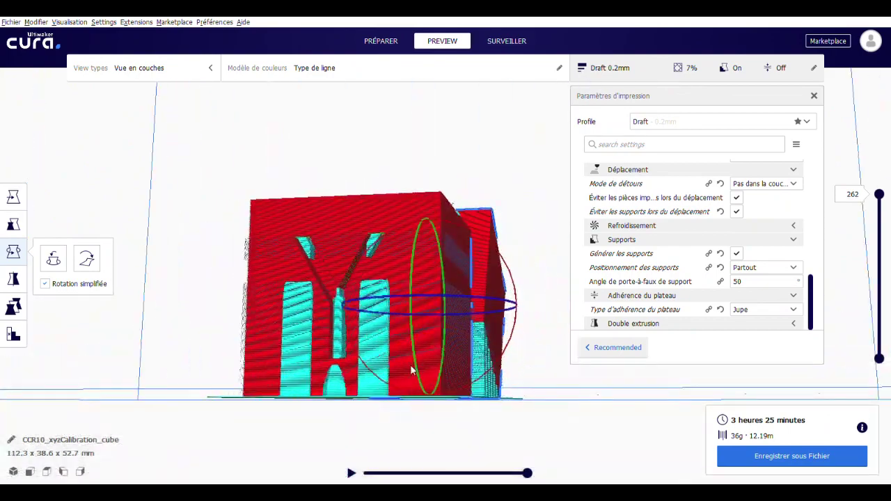
{"action": "right_click_drag", "start_coordinate": [380, 311], "coordinate": [307, 348]}
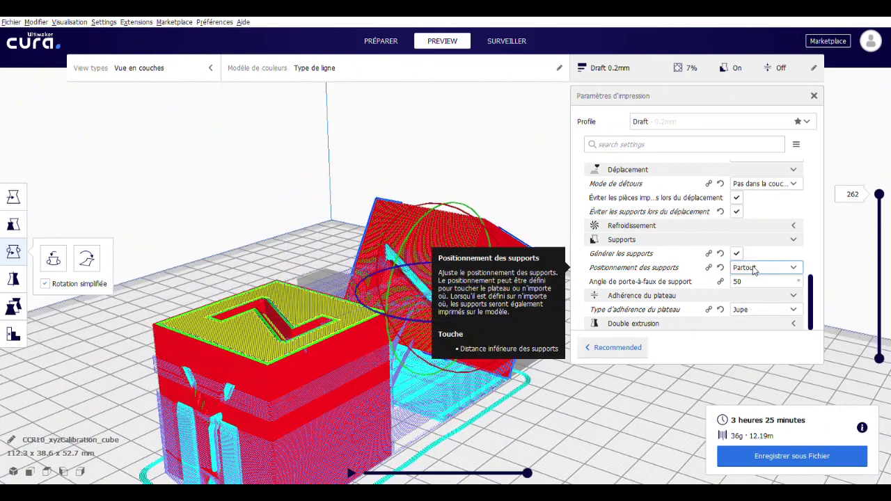
{"action": "middle_click_drag", "start_coordinate": [297, 406], "coordinate": [301, 403]}
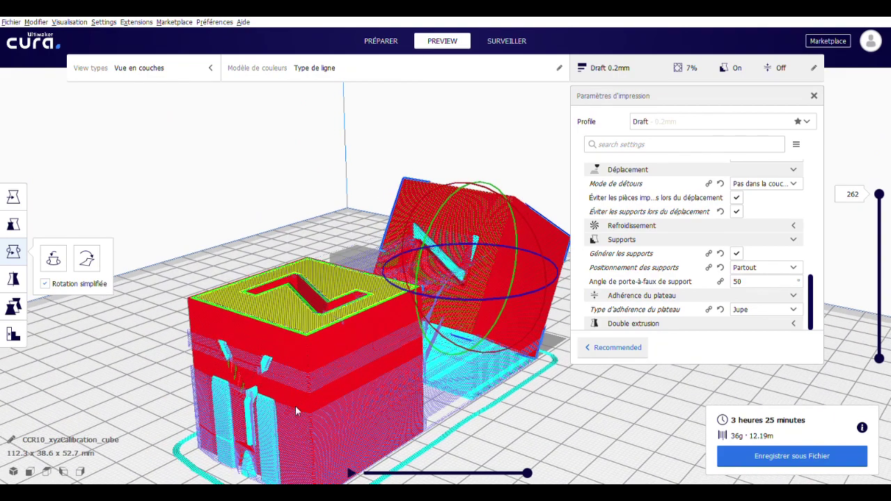
{"action": "right_click_drag", "start_coordinate": [268, 474], "coordinate": [321, 405]}
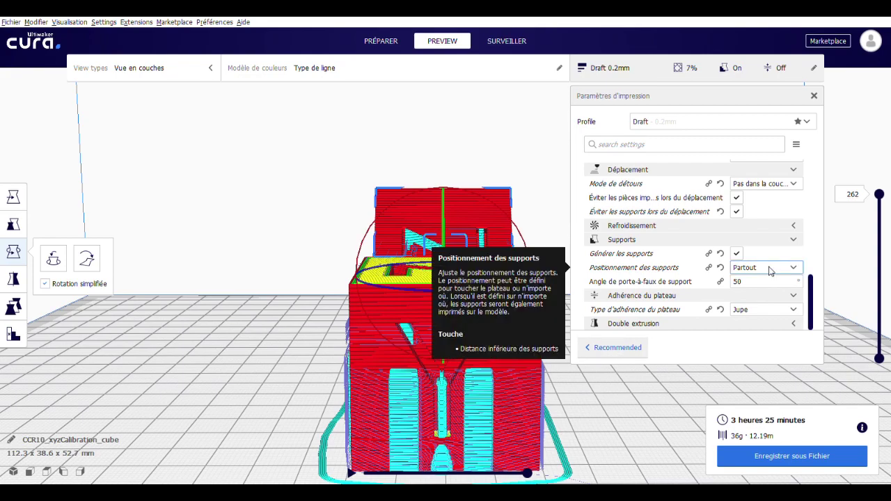
{"action": "right_click_drag", "start_coordinate": [451, 312], "coordinate": [505, 344]}
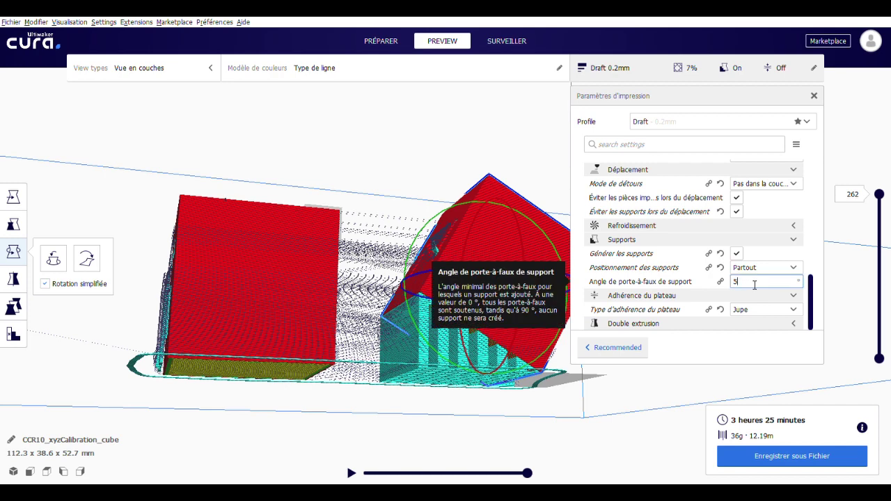
Step: Set the support overhang angle to 70°, reslice and check the supports on both cubes from different sides
{"action": "key", "text": "BackSpace"}
{"action": "key", "text": "BackSpace"}
{"action": "type", "text": "70"}
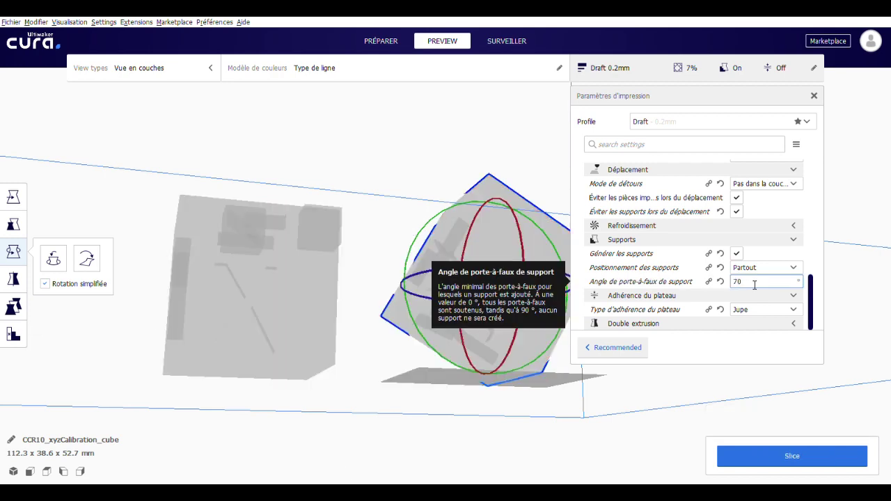
{"action": "left_click", "coordinate": [805, 456]}
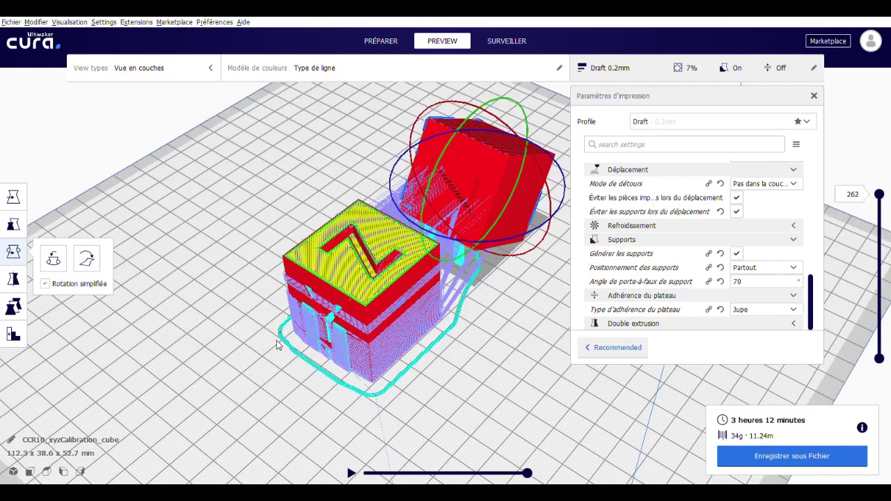
{"action": "right_click_drag", "start_coordinate": [236, 385], "coordinate": [417, 372]}
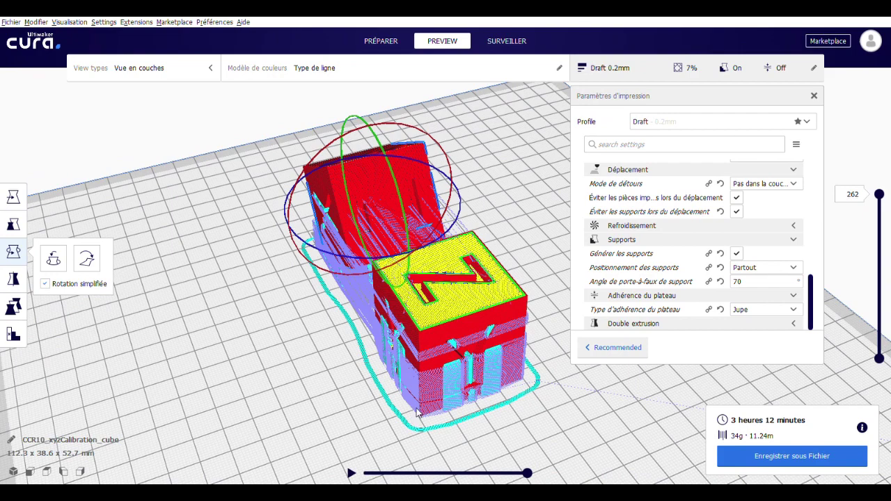
{"action": "right_click_drag", "start_coordinate": [562, 385], "coordinate": [485, 278]}
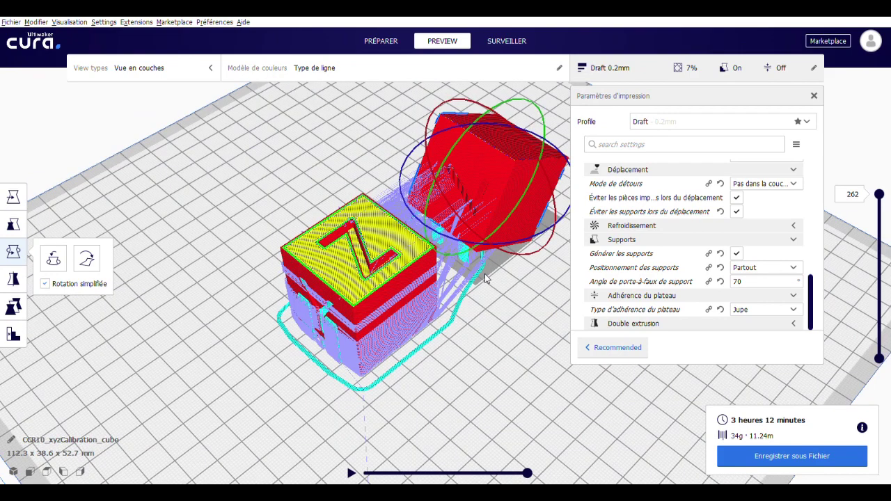
Step: Set the build plate adhesion type to Bordure, reslice and view the brim around the cubes
{"action": "left_click", "coordinate": [758, 310]}
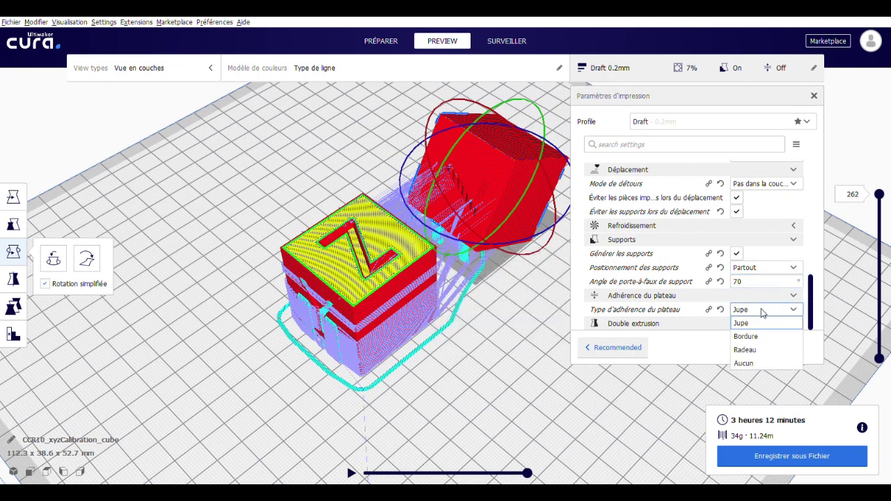
{"action": "left_click", "coordinate": [750, 338]}
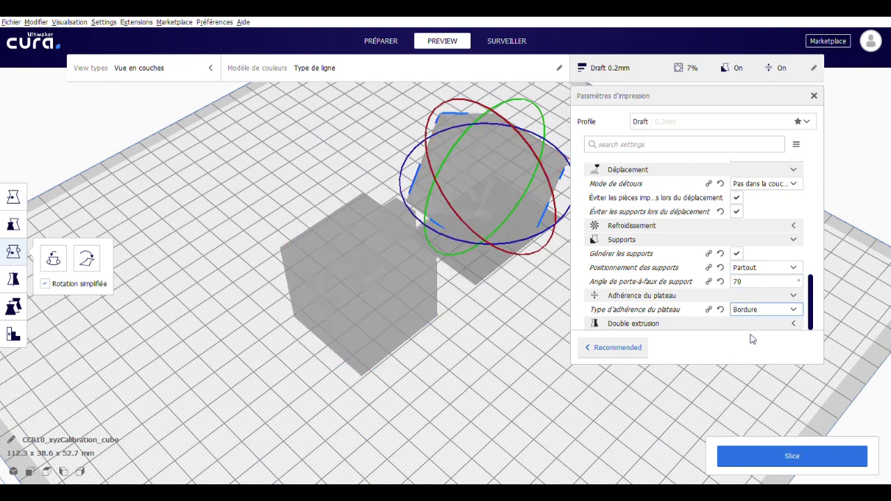
{"action": "left_click", "coordinate": [775, 454]}
{"action": "right_click_drag", "start_coordinate": [397, 369], "coordinate": [589, 299]}
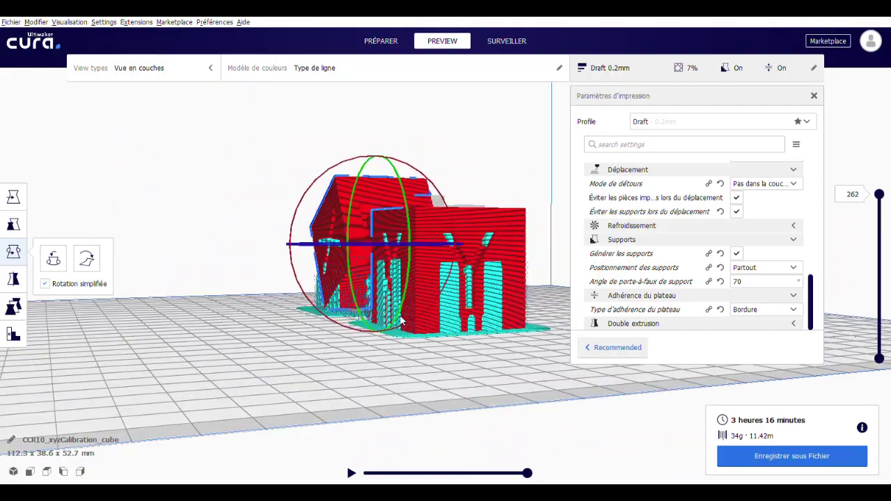
Step: Set the build plate adhesion type to Radeau, reslice and inspect the raft under the cubes
{"action": "left_click", "coordinate": [763, 309]}
{"action": "left_click", "coordinate": [739, 351]}
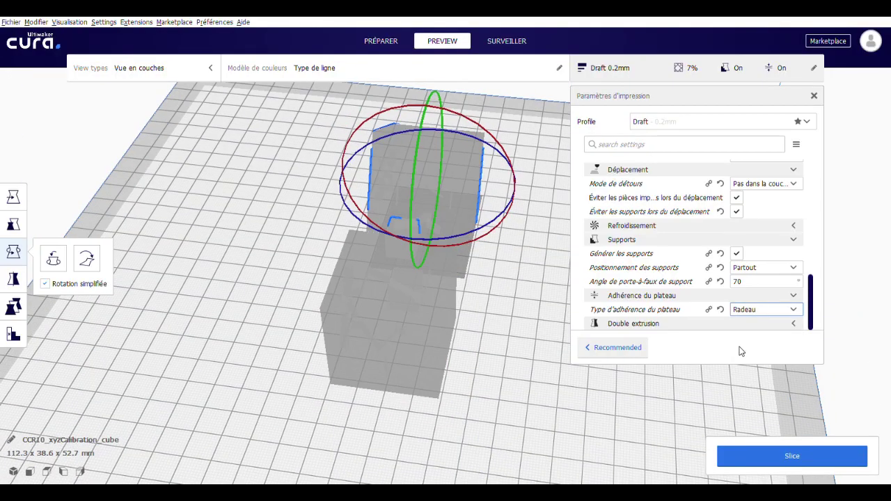
{"action": "left_click", "coordinate": [740, 443]}
{"action": "left_click", "coordinate": [728, 454]}
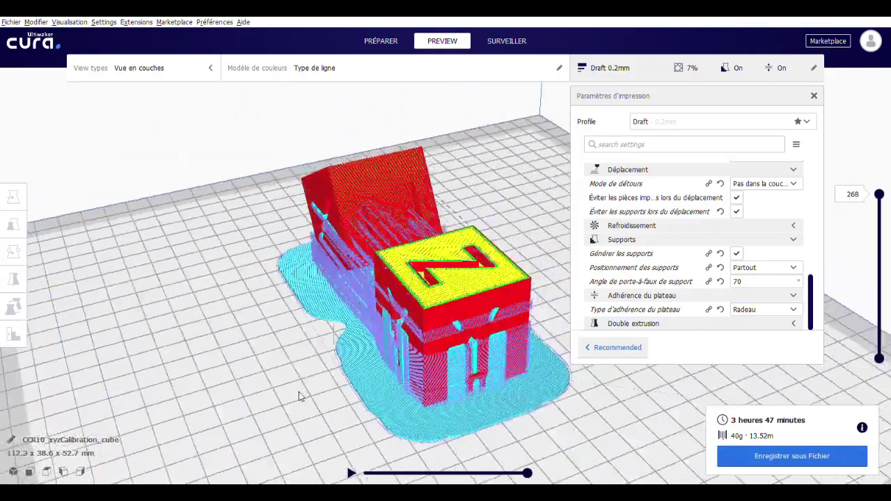
{"action": "right_click_drag", "start_coordinate": [298, 392], "coordinate": [284, 388]}
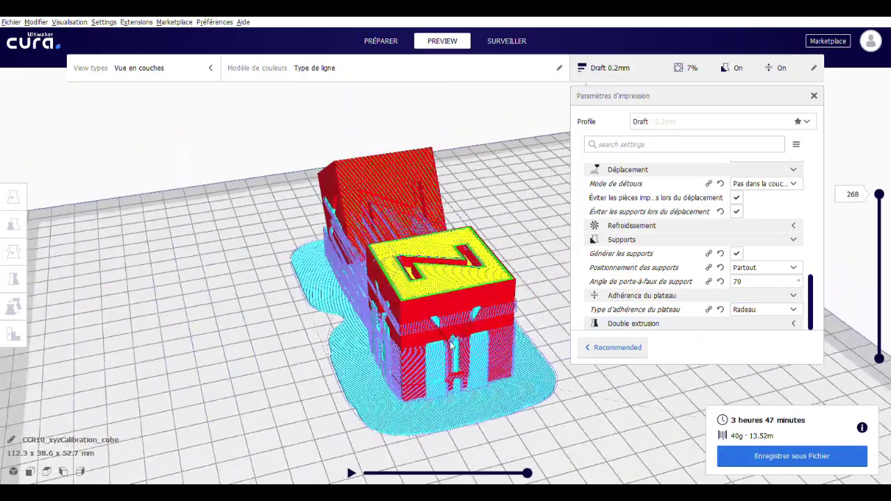
{"action": "scroll", "coordinate": [473, 364], "scroll_direction": "up", "scroll_amount": 2}
{"action": "right_click_drag", "start_coordinate": [467, 363], "coordinate": [348, 390]}
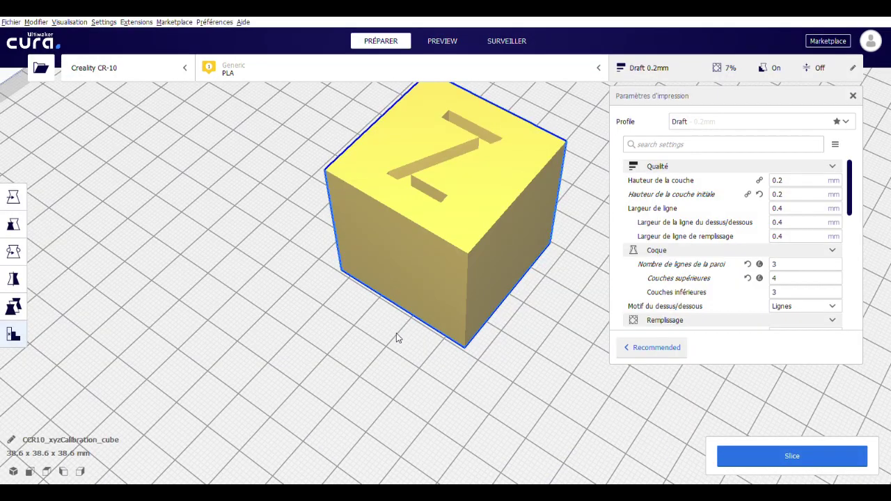
{"action": "scroll", "coordinate": [366, 330], "scroll_direction": "down", "scroll_amount": 5}
{"action": "right_click_drag", "start_coordinate": [352, 338], "coordinate": [447, 276]}
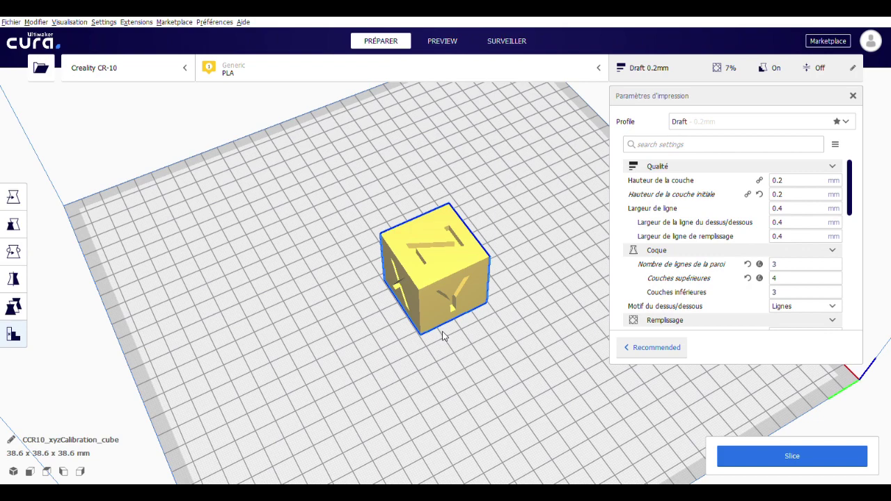
{"action": "right_click_drag", "start_coordinate": [443, 336], "coordinate": [541, 132]}
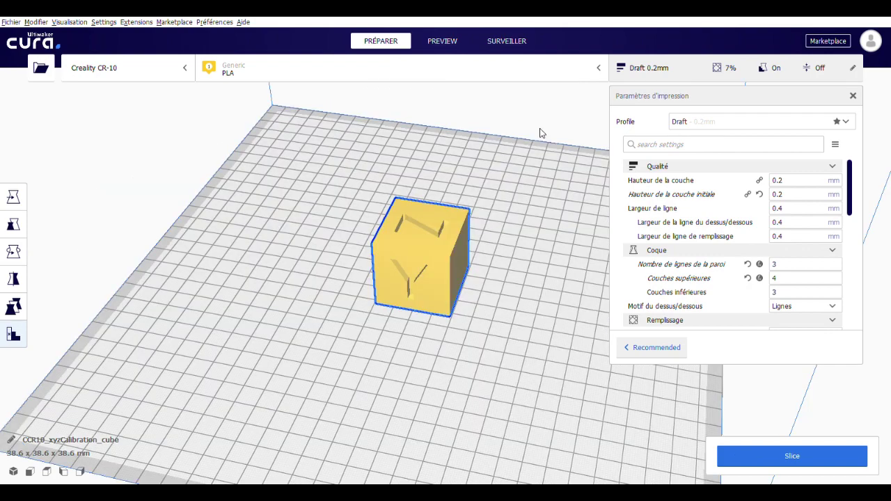
{"action": "right_click_drag", "start_coordinate": [415, 219], "coordinate": [728, 410]}
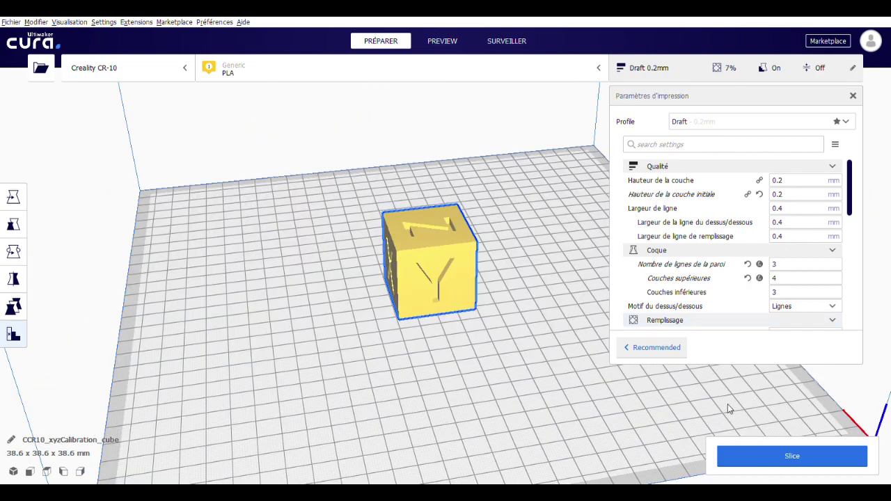